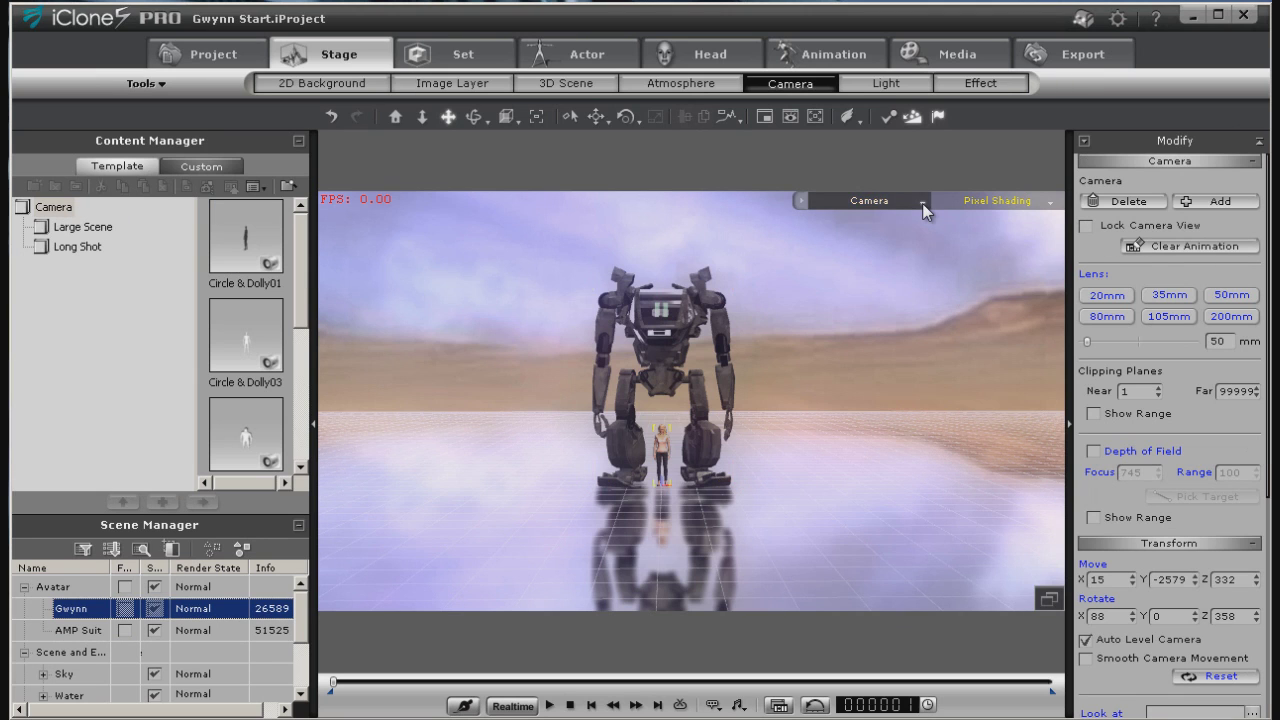
Switch to the Preview Camera and move the Gwynn avatar up into the AMP Suit's cockpit
{"action": "left_click", "coordinate": [915, 201]}
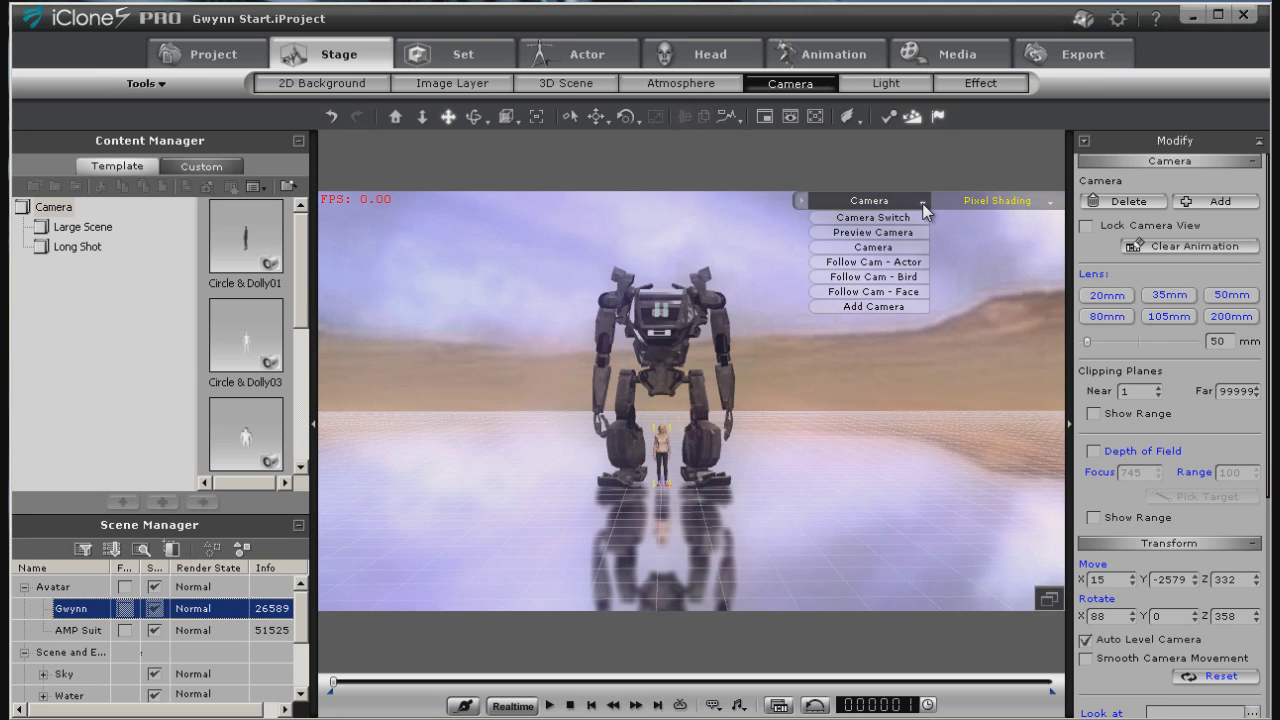
{"action": "left_click", "coordinate": [891, 232]}
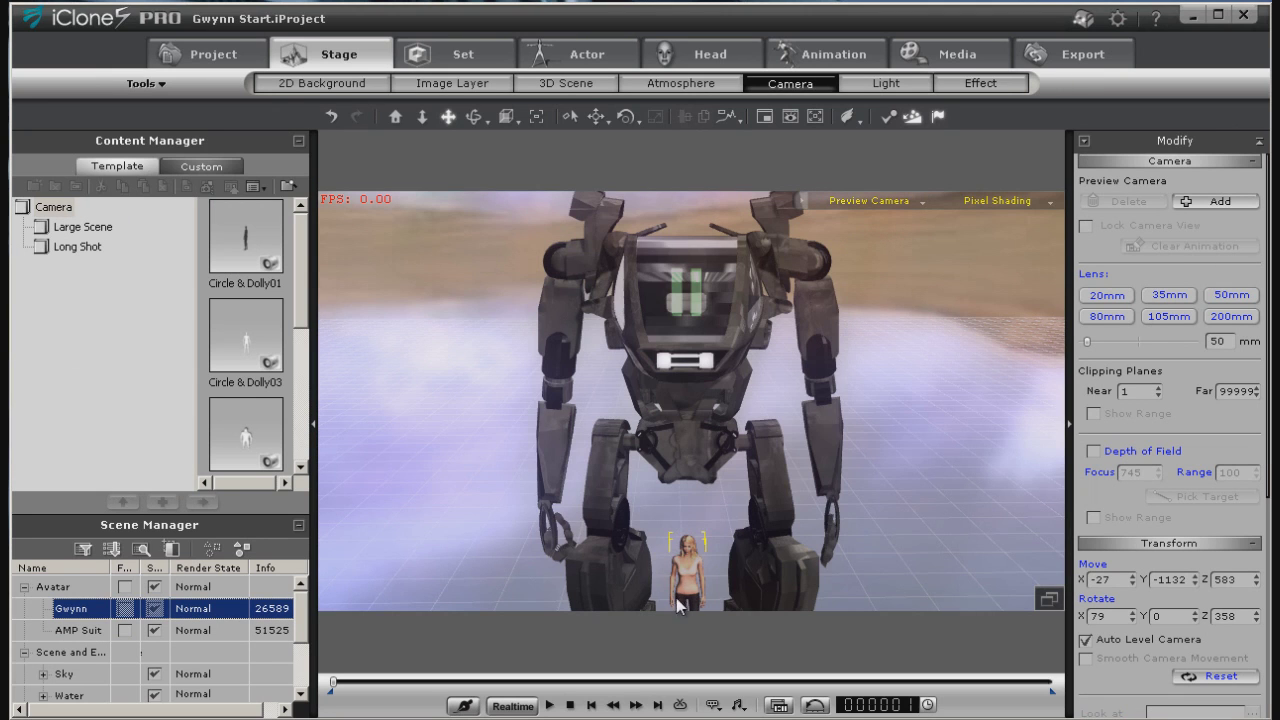
{"action": "left_click", "coordinate": [686, 567]}
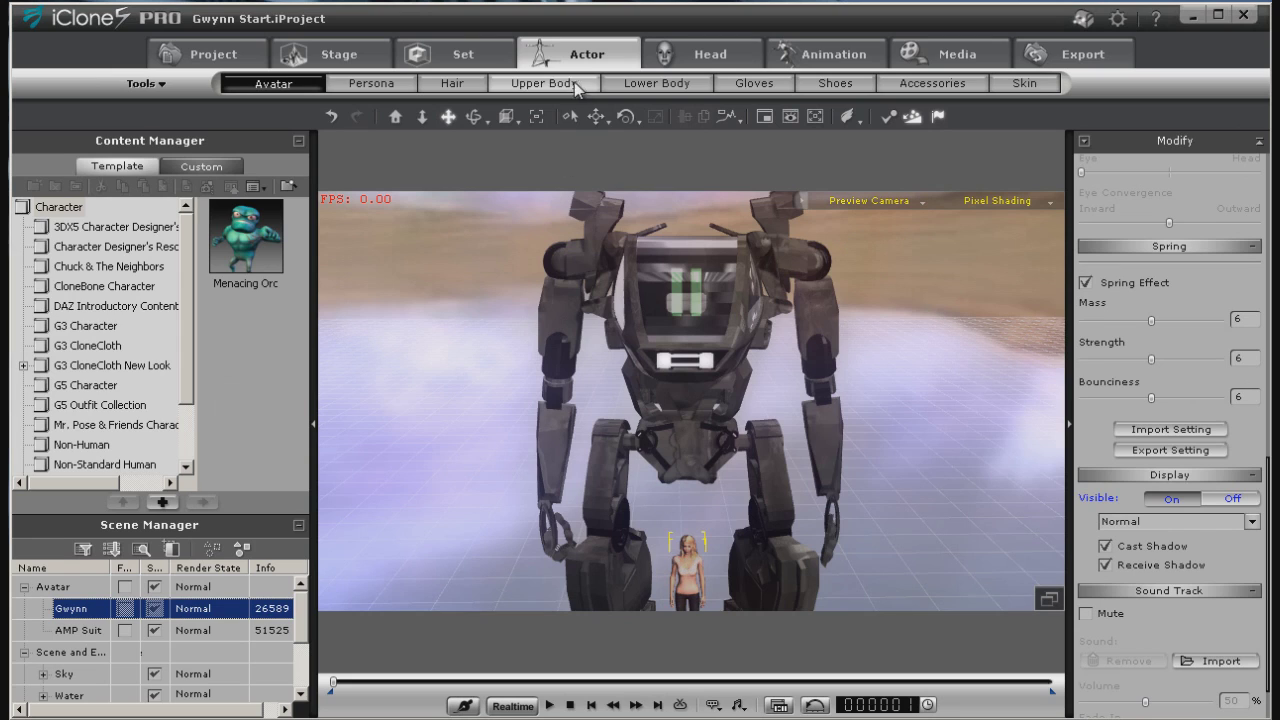
{"action": "left_click_drag", "start_coordinate": [703, 530], "coordinate": [697, 455]}
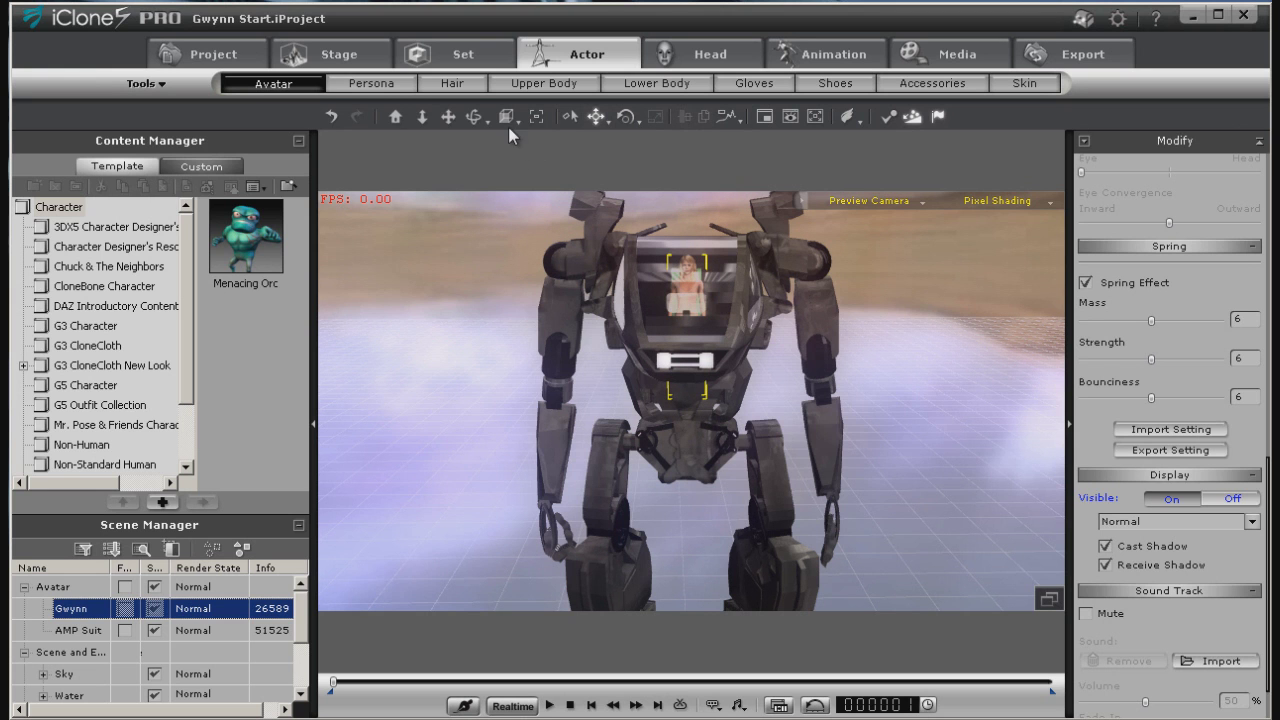
Link Gwynn to the AMP Suit's Bip001 Spine1 bone as her parent
{"action": "left_click", "coordinate": [476, 116]}
{"action": "left_click_drag", "start_coordinate": [452, 315], "coordinate": [462, 440]}
{"action": "left_click_drag", "start_coordinate": [683, 397], "coordinate": [648, 432]}
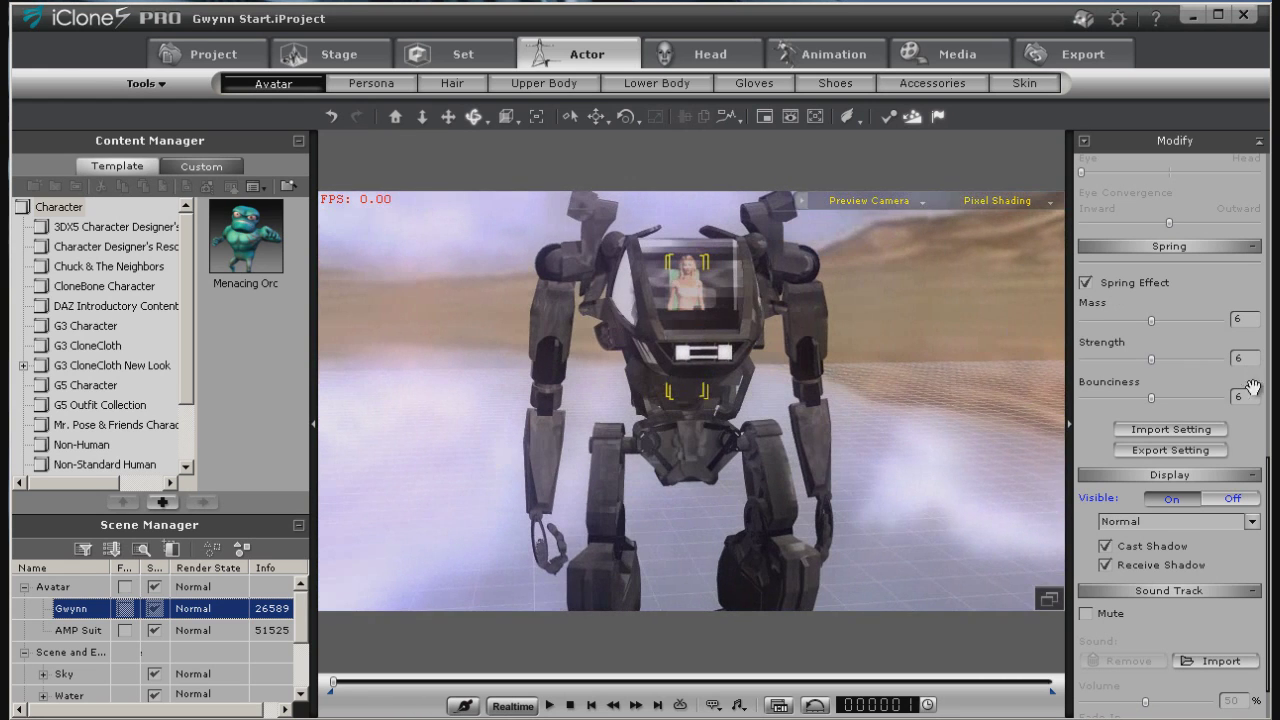
{"action": "left_click_drag", "start_coordinate": [1269, 500], "coordinate": [1268, 312]}
{"action": "left_click", "coordinate": [1212, 464]}
{"action": "left_click", "coordinate": [656, 330]}
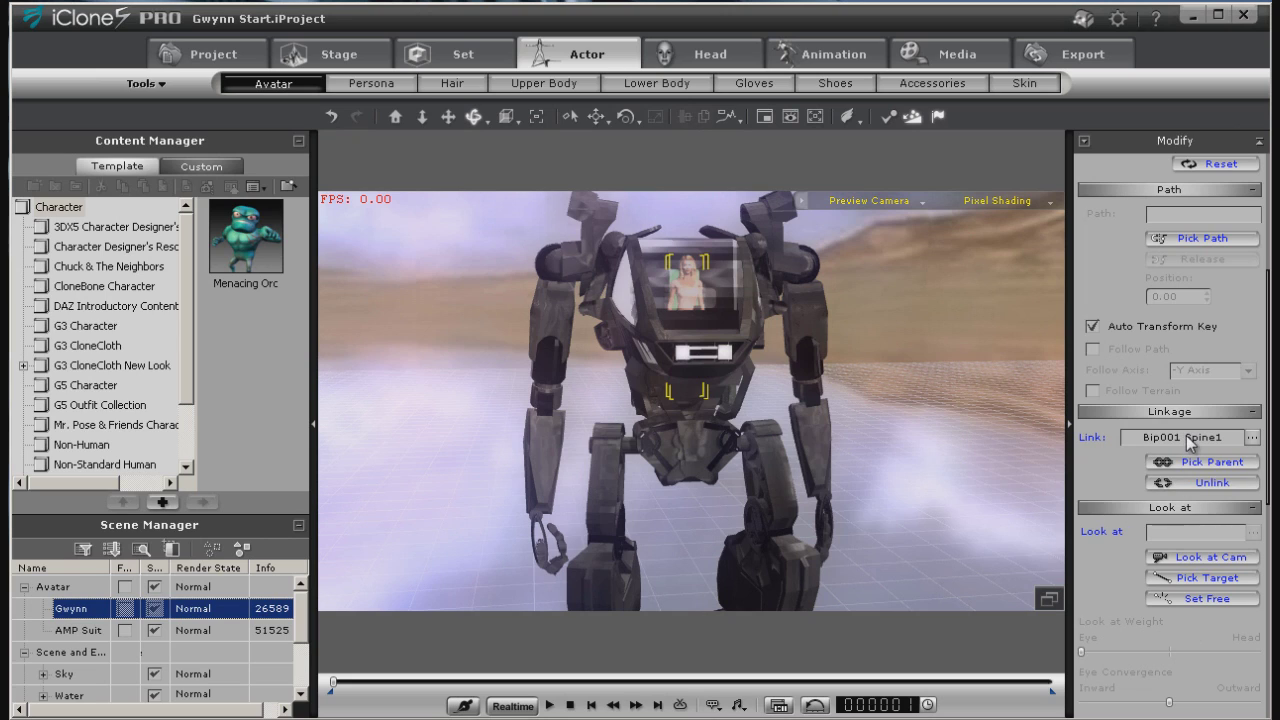
Preview a Motion Puppet motion on the AMP Suit to check that Gwynn moves with it
{"action": "left_click", "coordinate": [683, 445]}
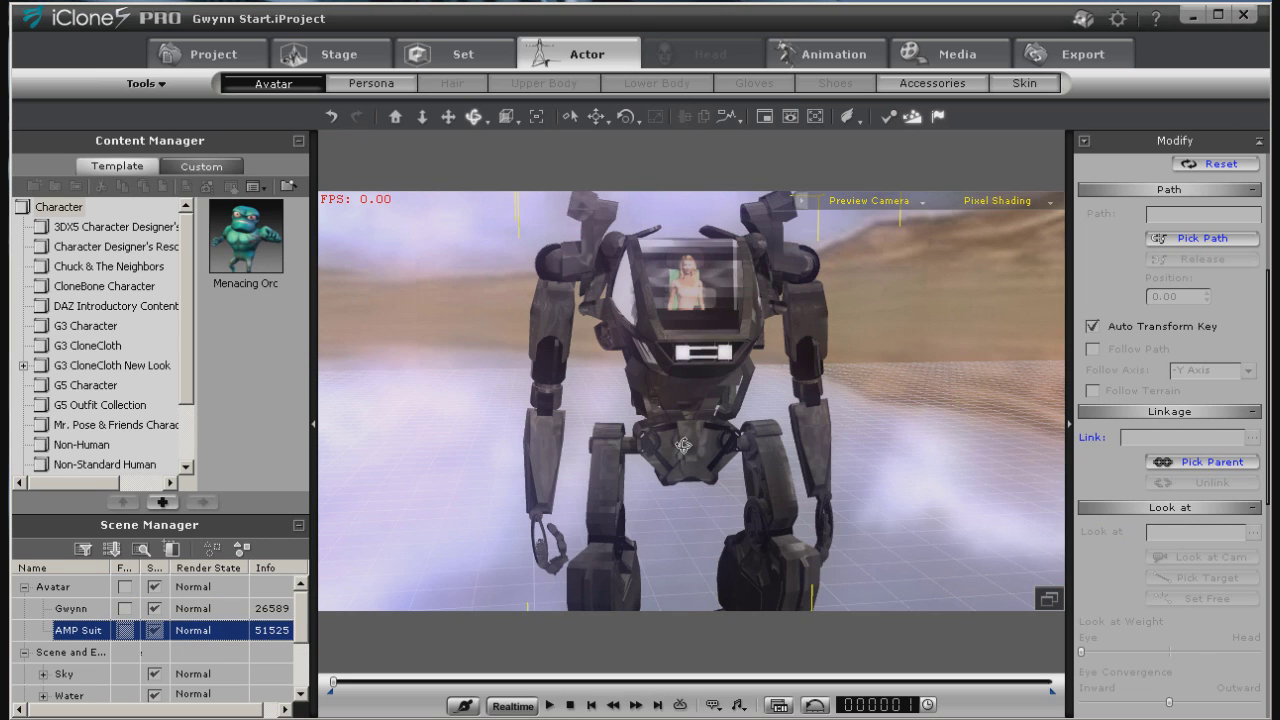
{"action": "left_click", "coordinate": [840, 53]}
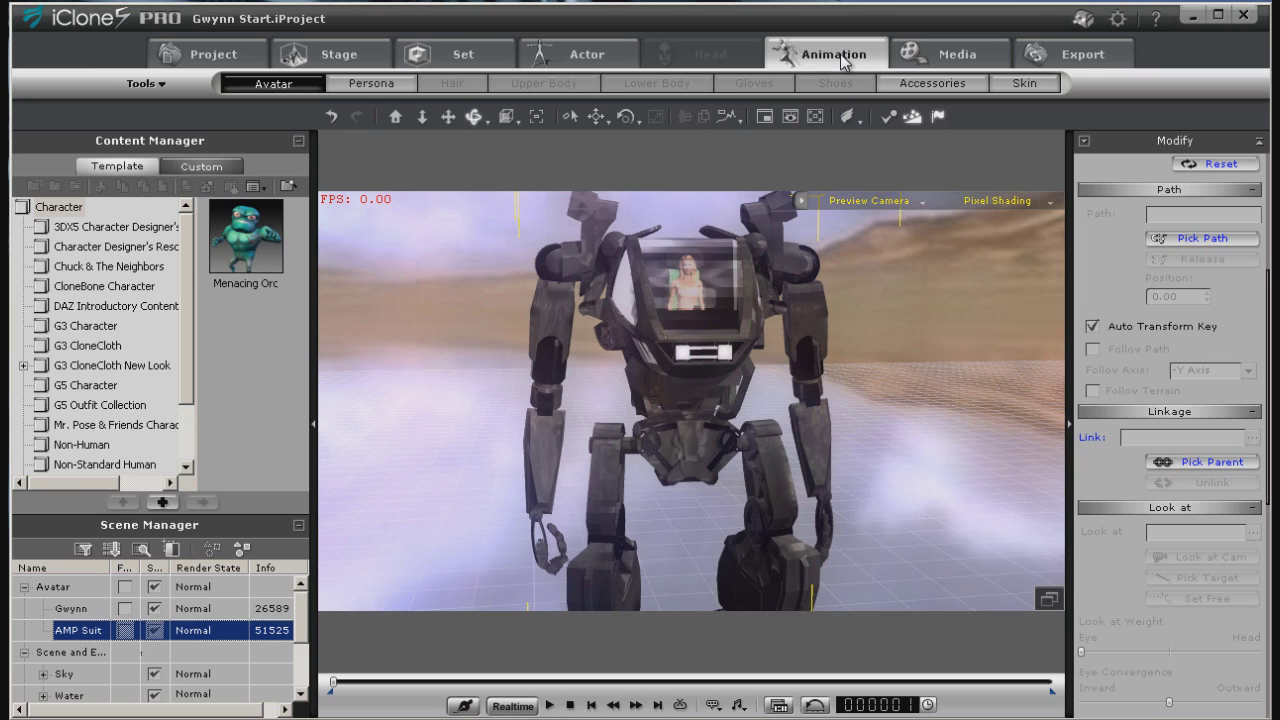
{"action": "left_click", "coordinate": [1148, 317]}
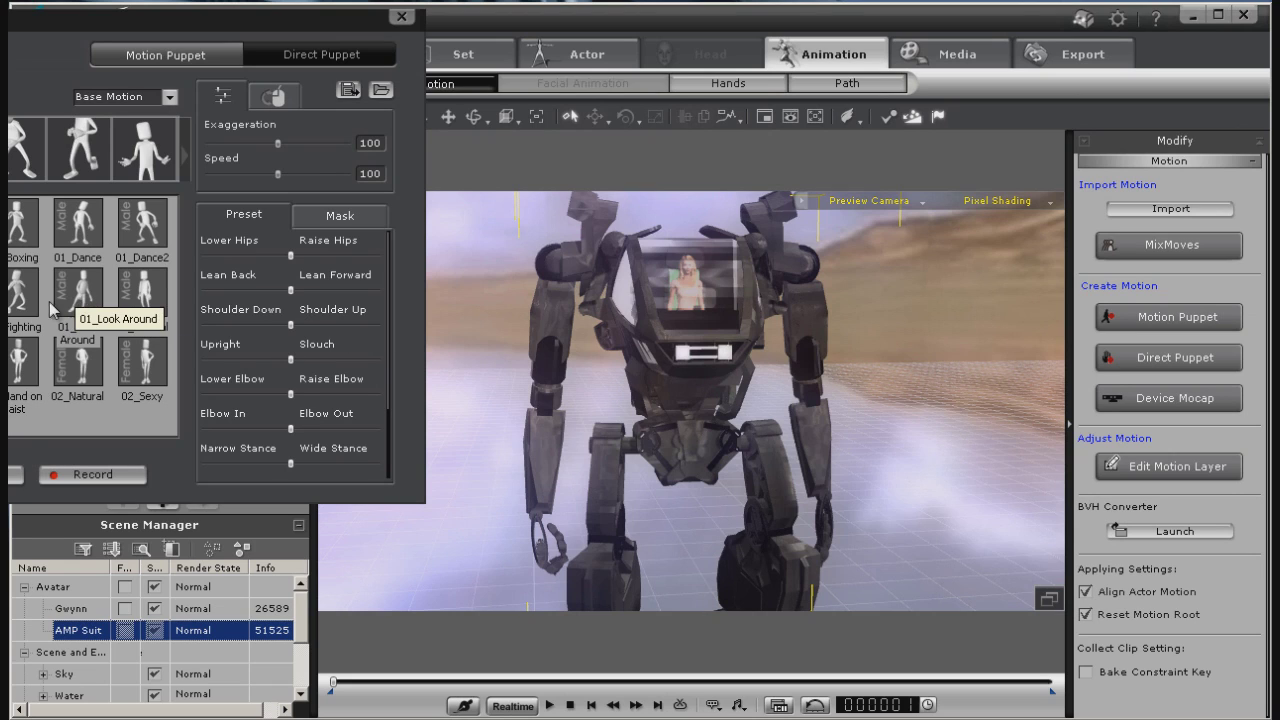
{"action": "left_click", "coordinate": [14, 475]}
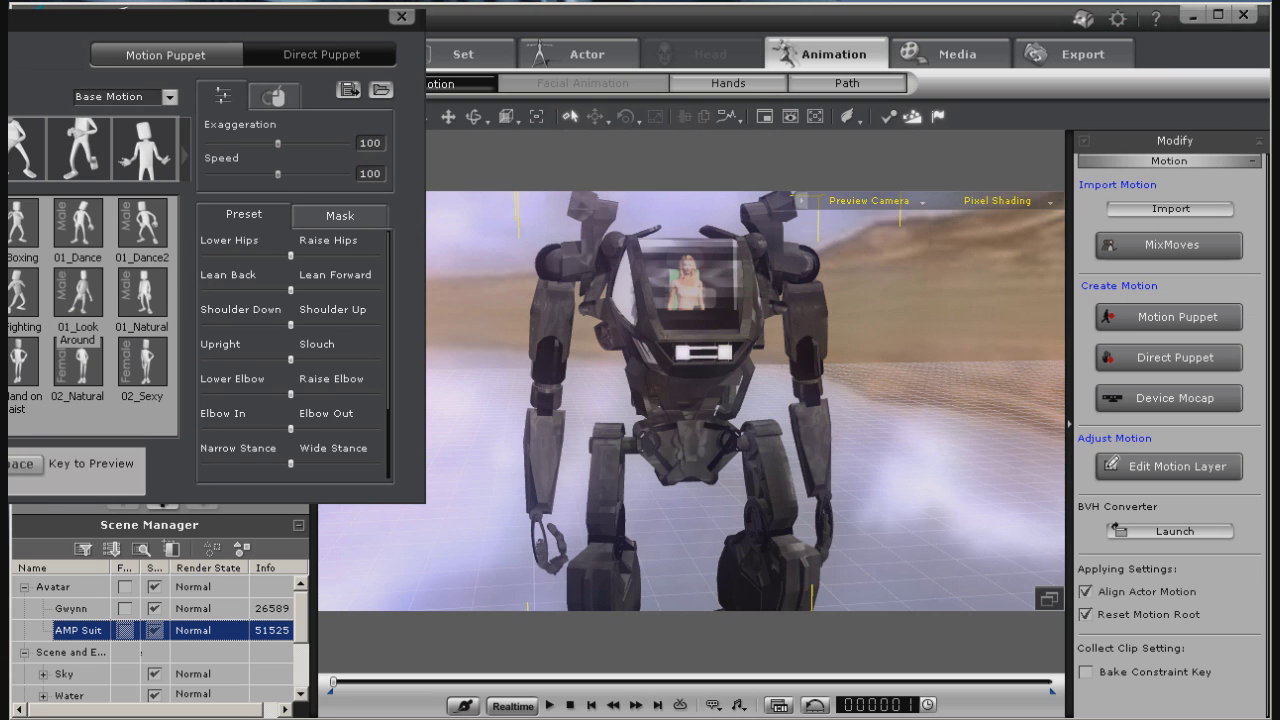
{"action": "key", "text": "space"}
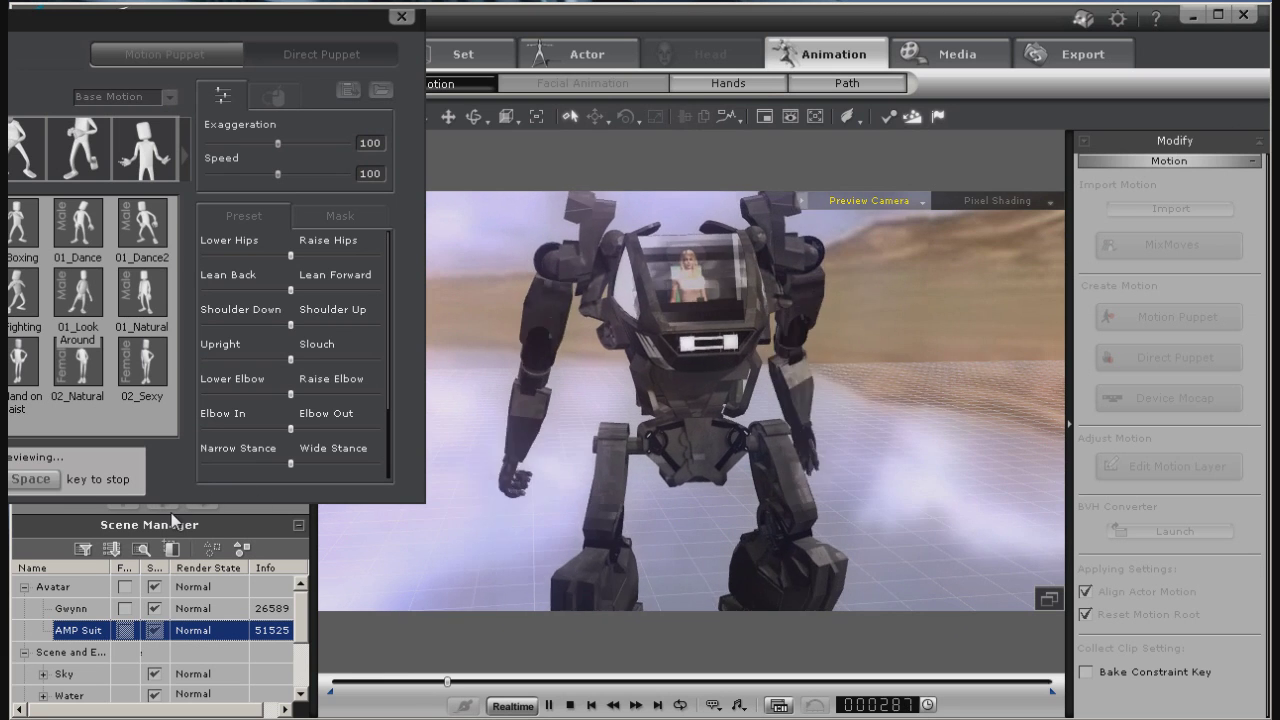
{"action": "key", "text": "space"}
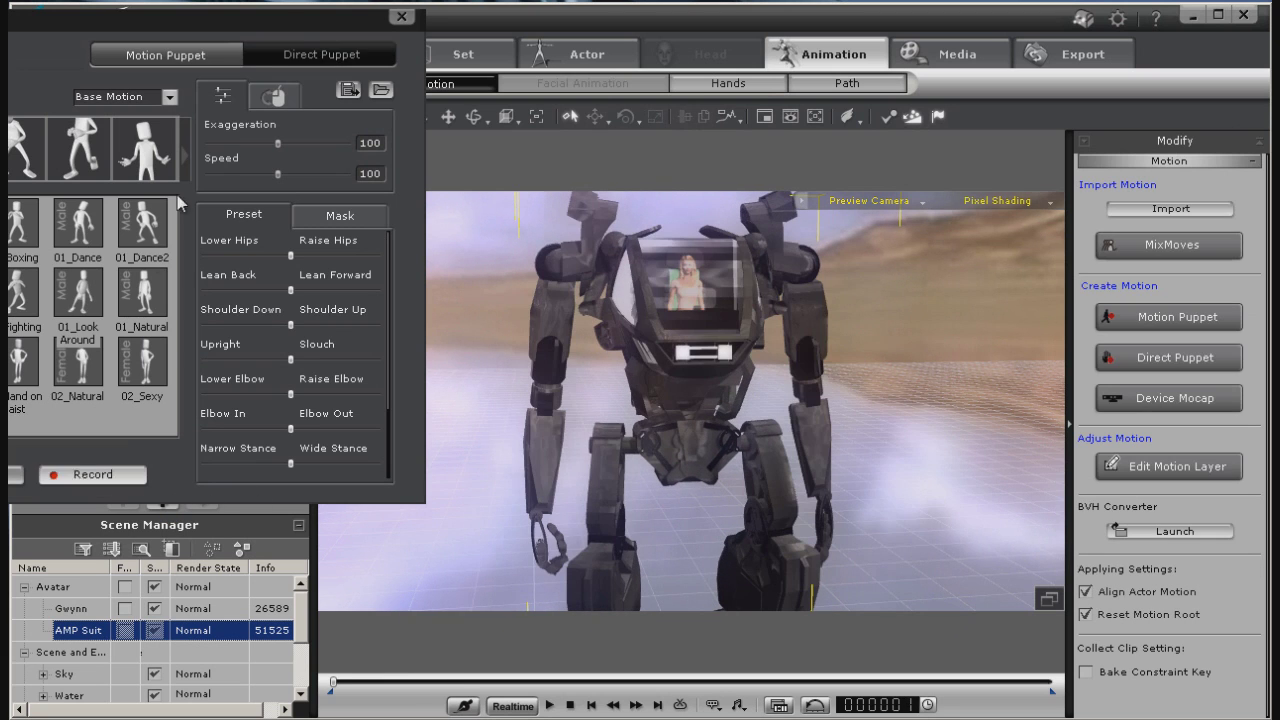
{"action": "left_click", "coordinate": [401, 17]}
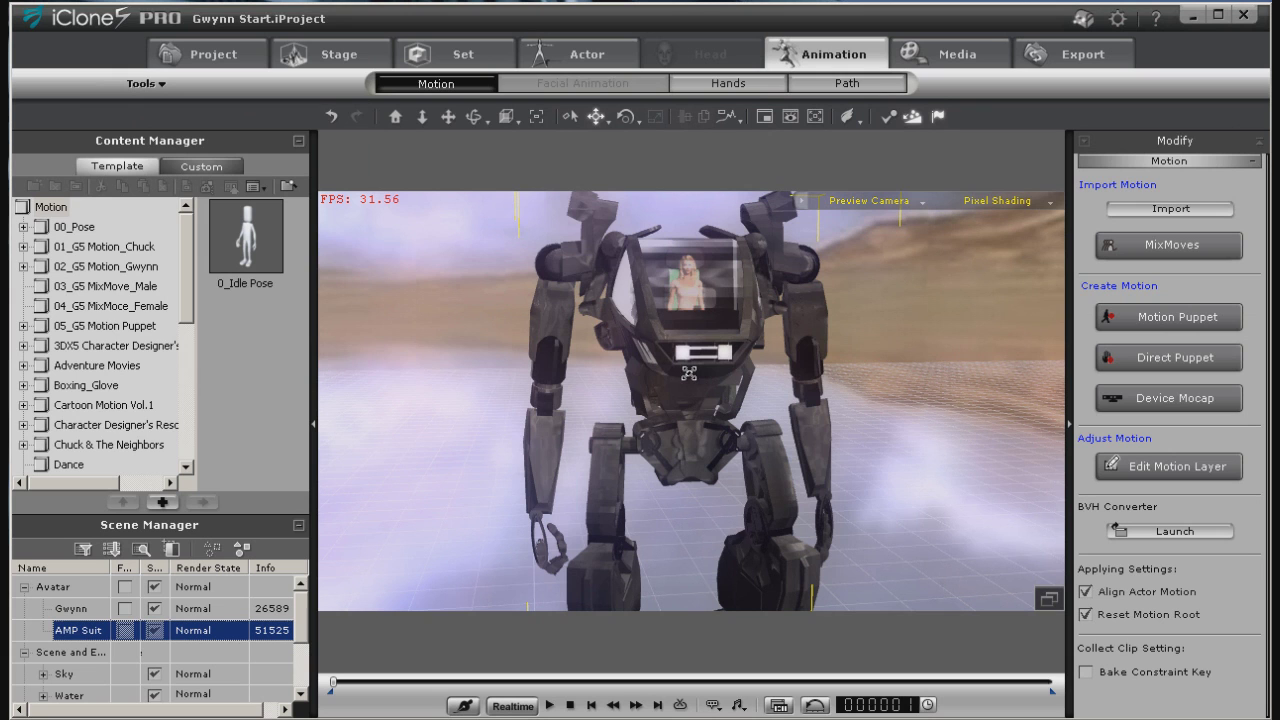
Apply the G3_Dylan persona to the AMP Suit
{"action": "left_click", "coordinate": [427, 118]}
{"action": "left_click_drag", "start_coordinate": [582, 270], "coordinate": [681, 374]}
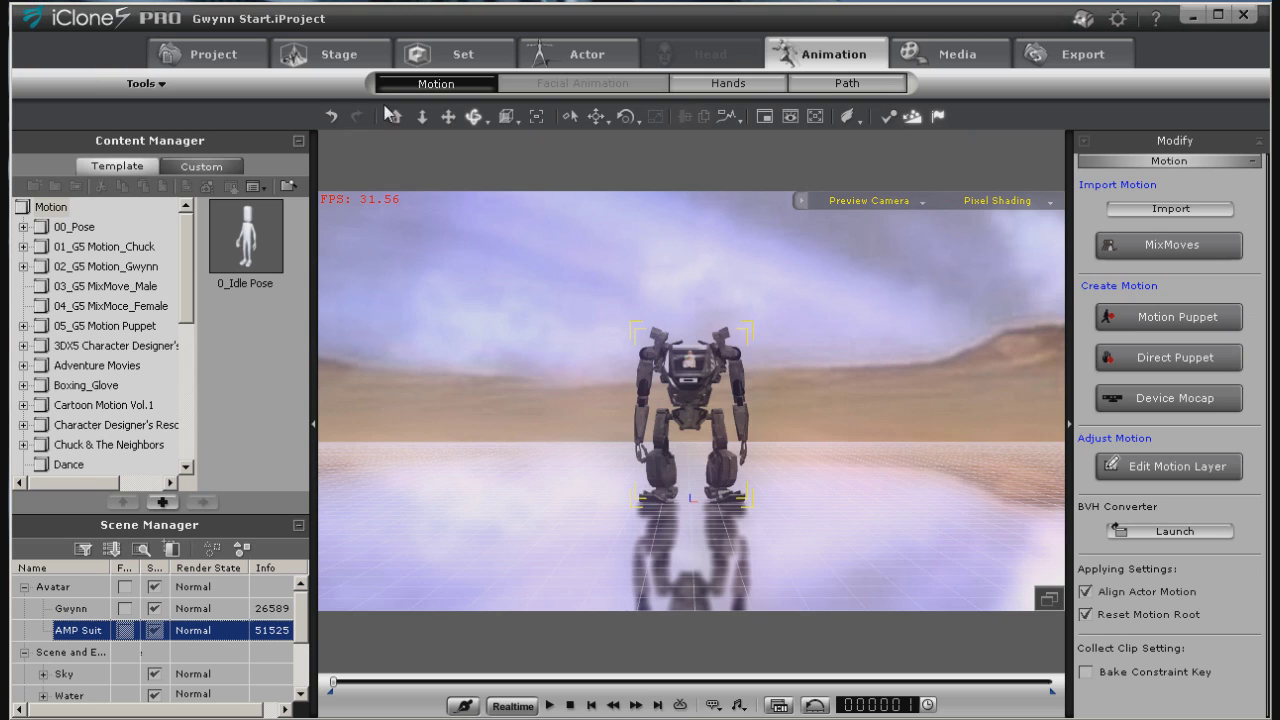
{"action": "left_click", "coordinate": [575, 56]}
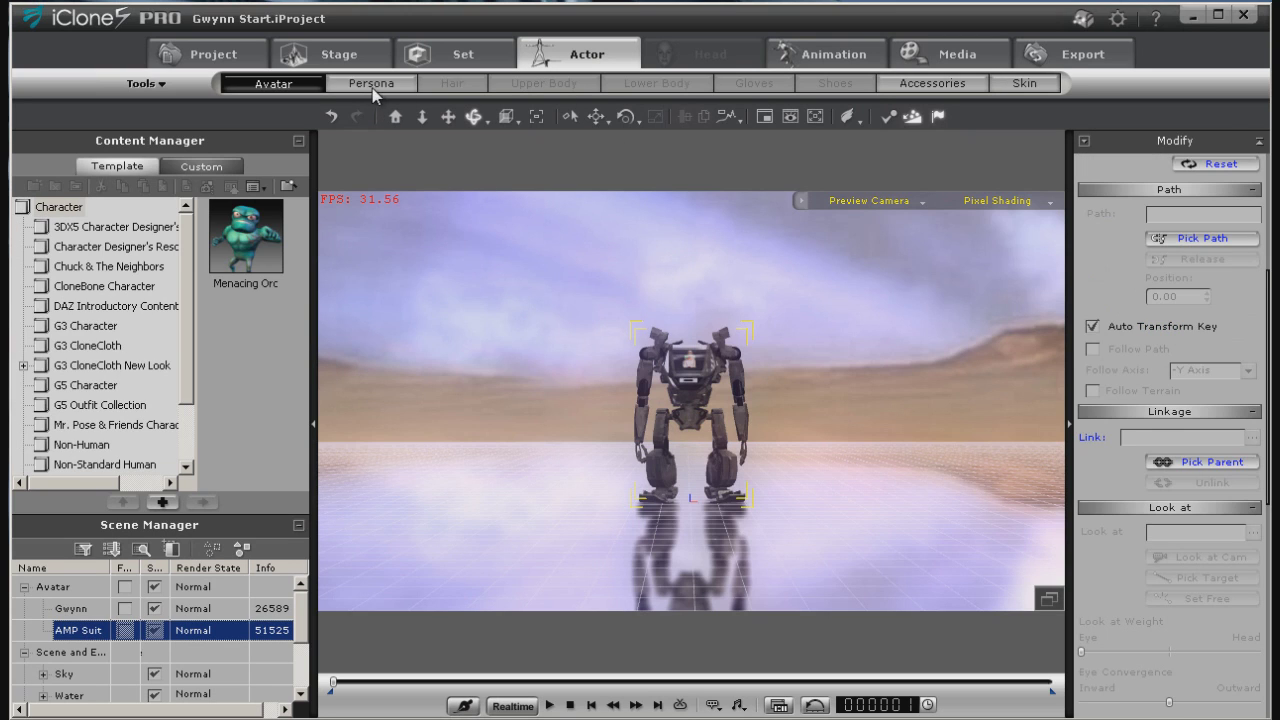
{"action": "left_click", "coordinate": [372, 85]}
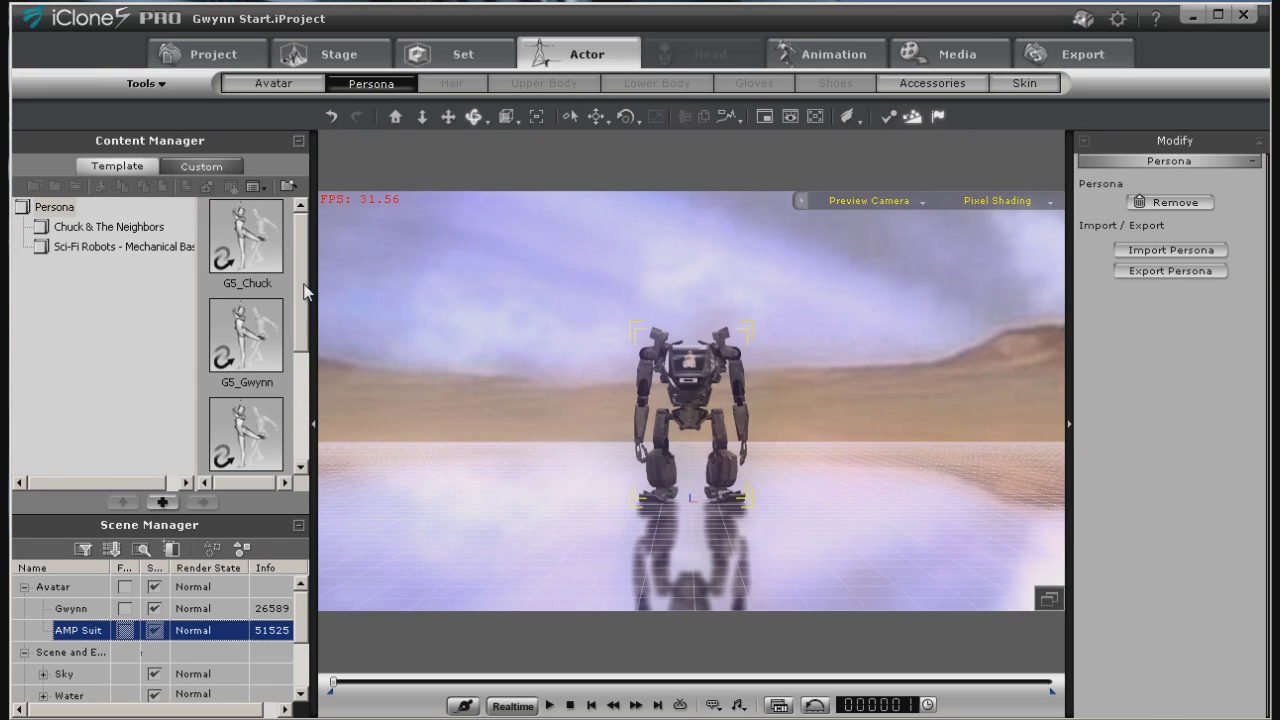
{"action": "left_click_drag", "start_coordinate": [304, 290], "coordinate": [308, 340]}
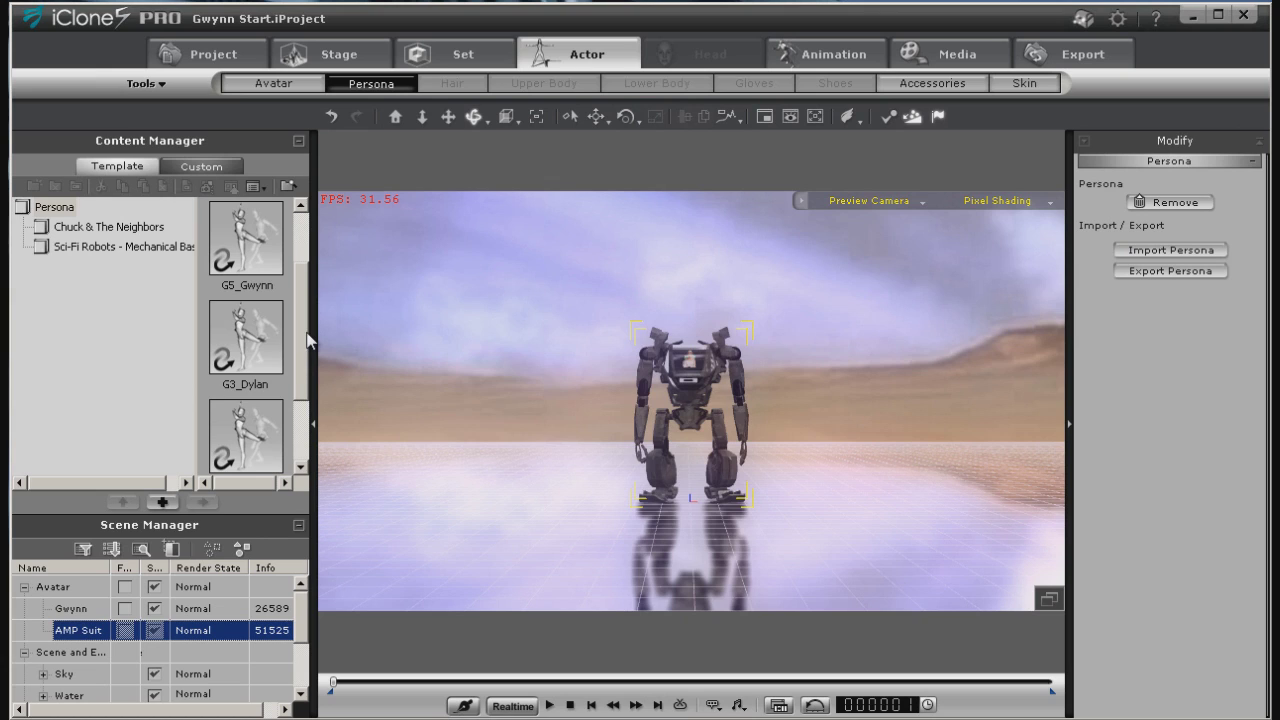
{"action": "double_click", "coordinate": [225, 341]}
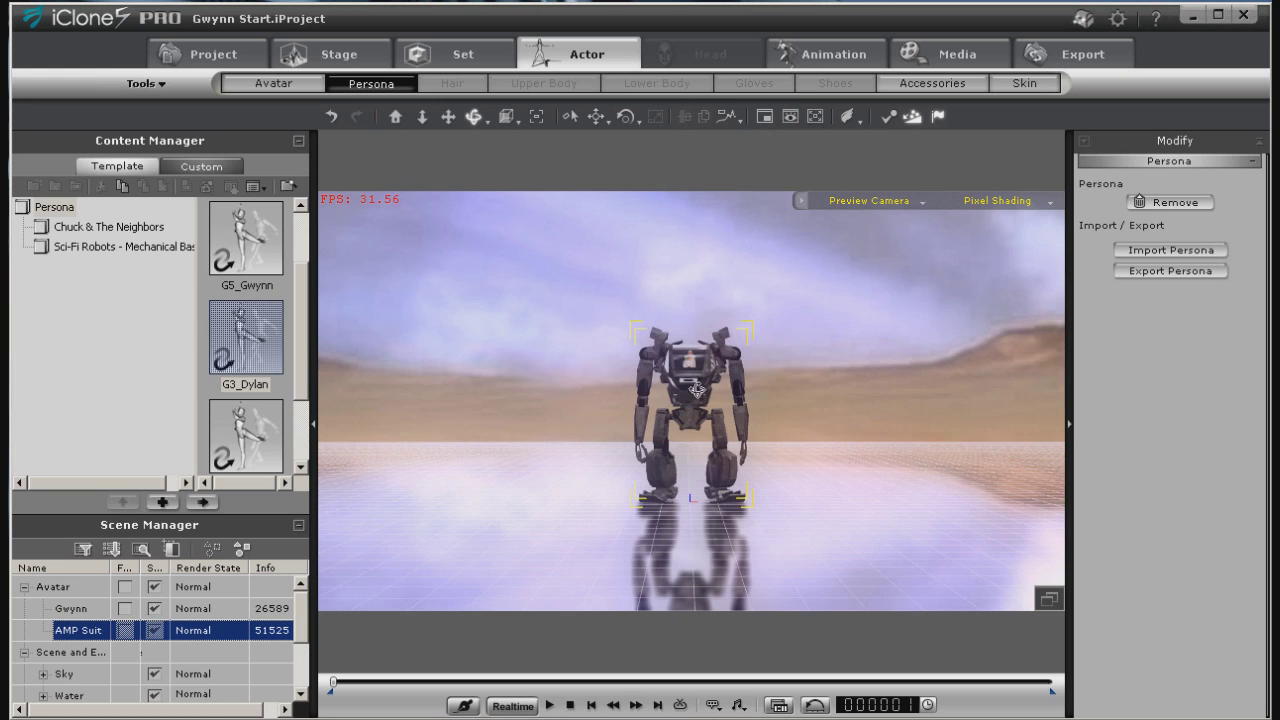
Make the AMP Suit walk toward the camera with the Gwynn-Walk_Forward move and play it through to frame 282
{"action": "right_click", "coordinate": [698, 434]}
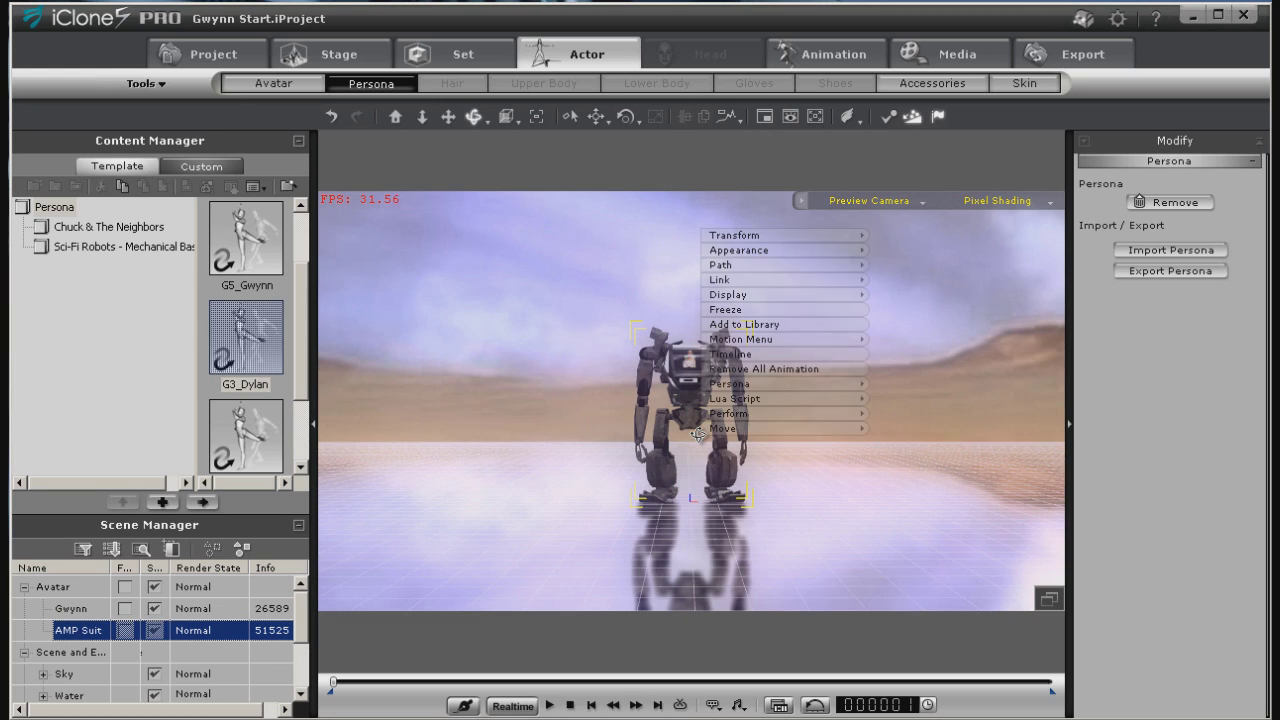
{"action": "mouse_move", "coordinate": [730, 436]}
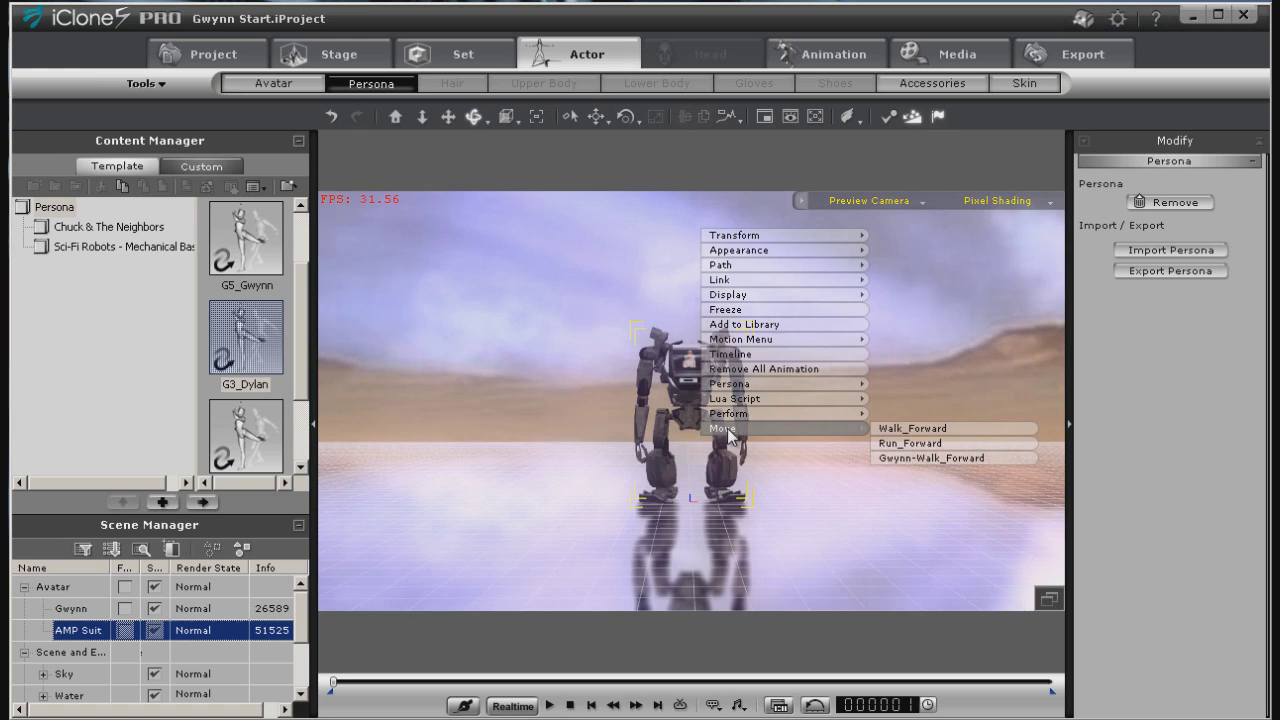
{"action": "left_click", "coordinate": [922, 458]}
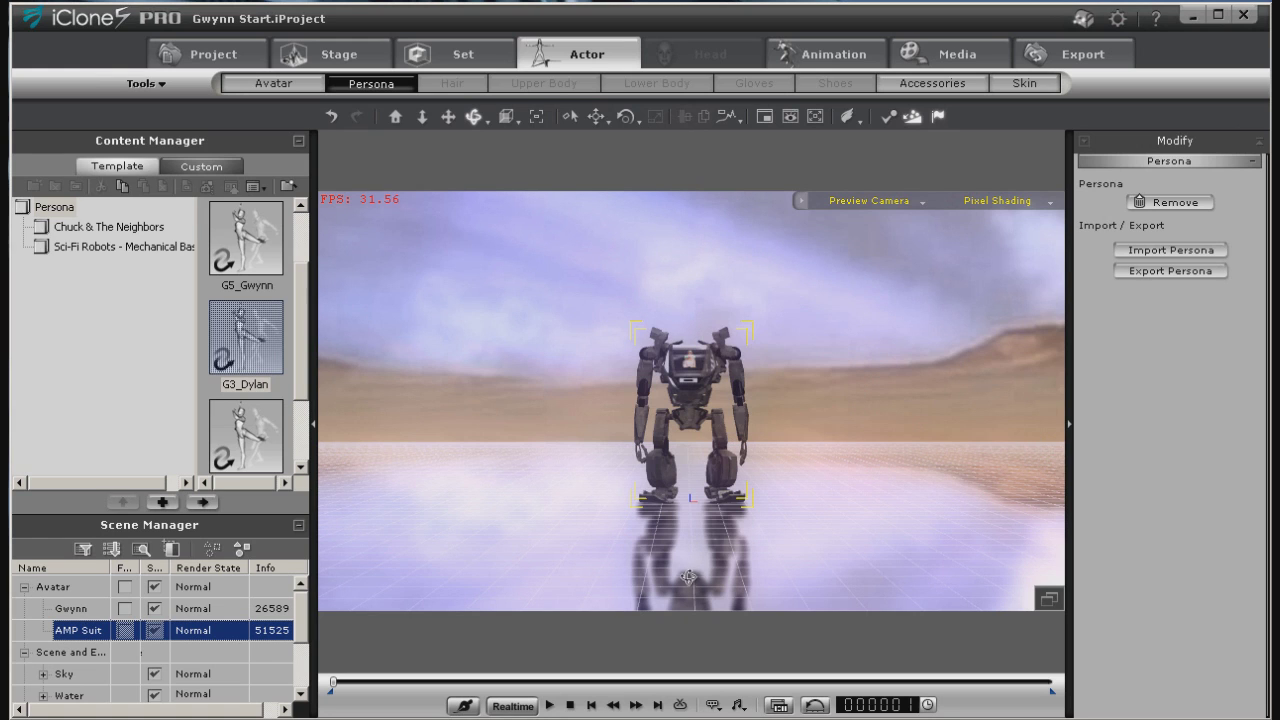
{"action": "key", "text": "space"}
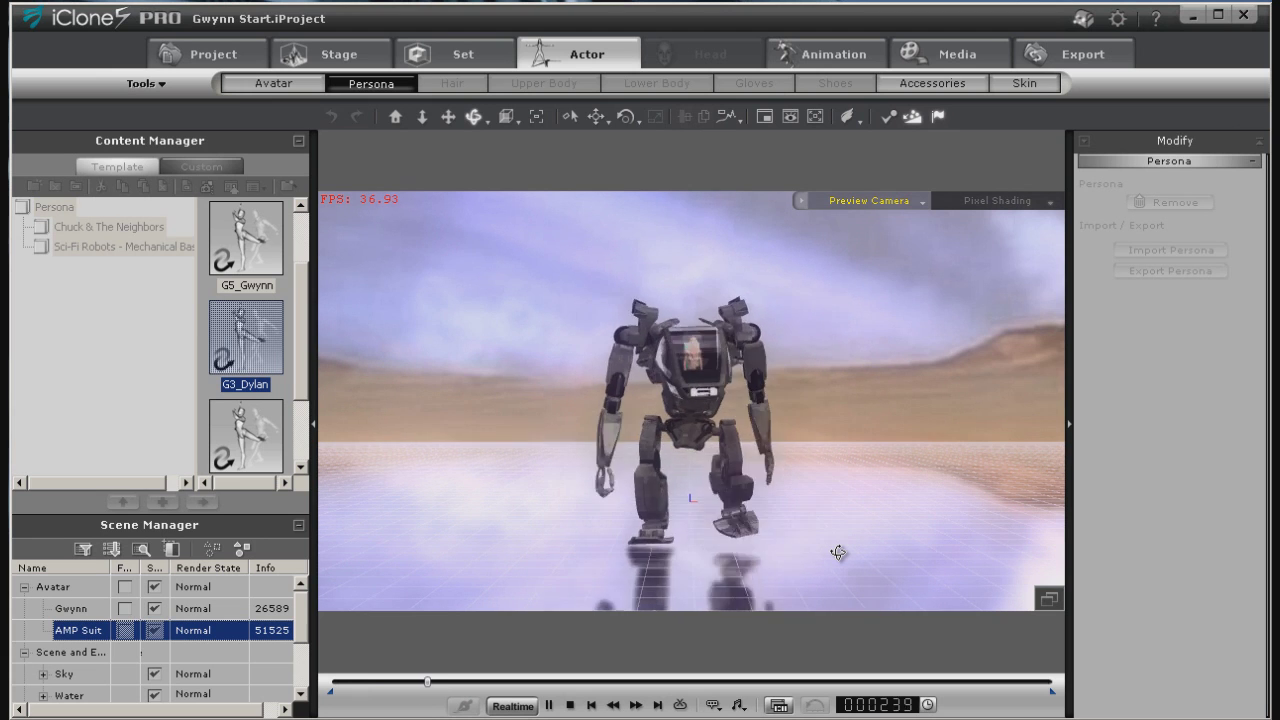
{"action": "key", "text": "space"}
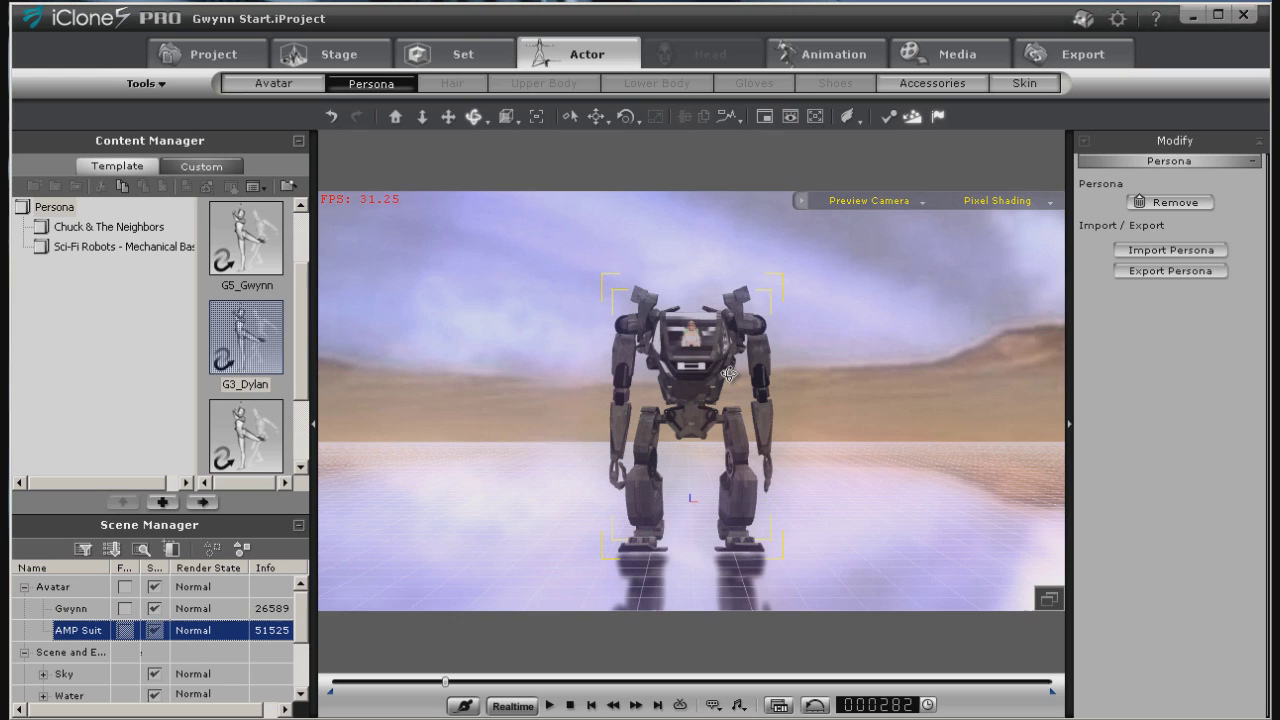
Start Motion Puppet for the AMP Suit at the end of its walk and mask out both legs
{"action": "left_click", "coordinate": [838, 55]}
{"action": "left_click", "coordinate": [1137, 318]}
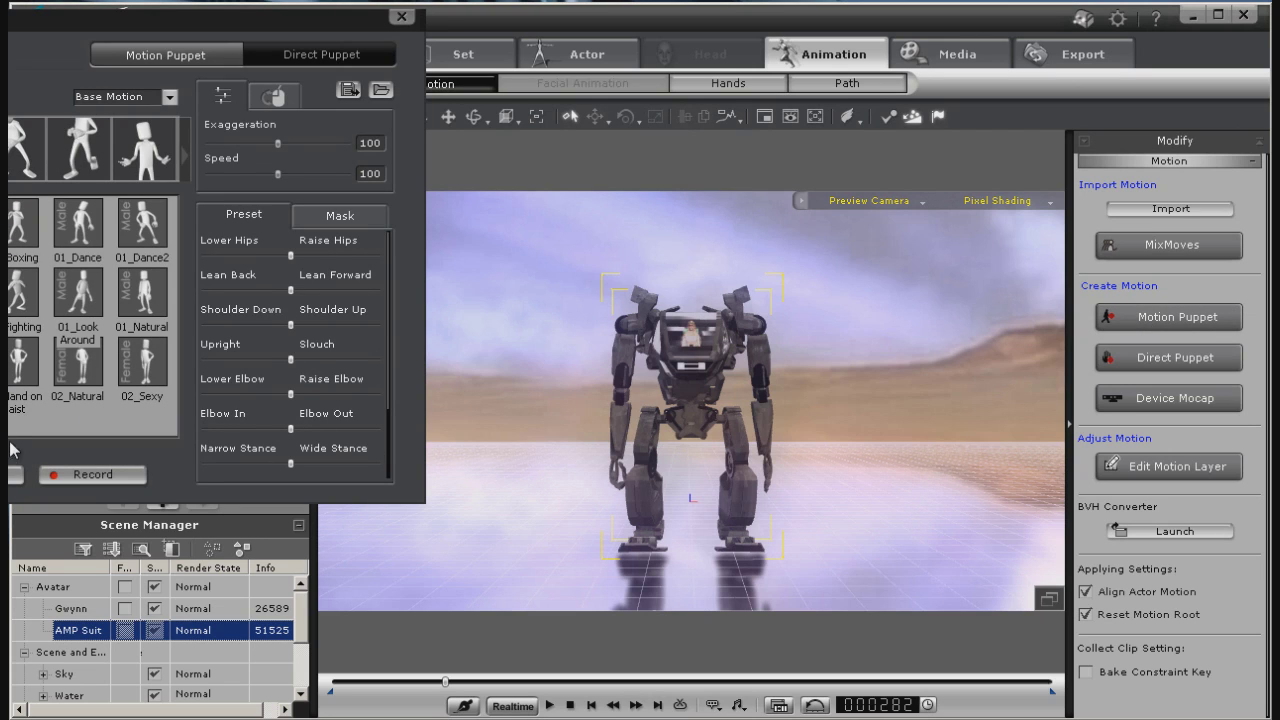
{"action": "left_click", "coordinate": [334, 215]}
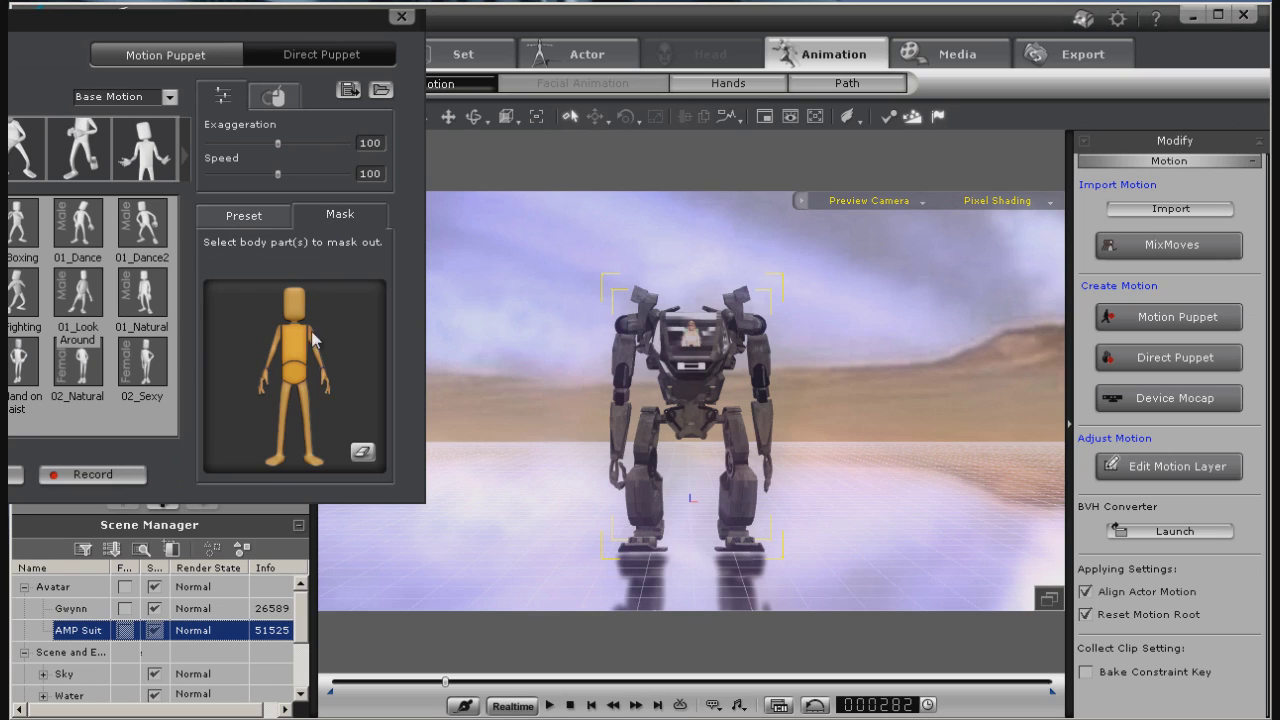
{"action": "left_click", "coordinate": [283, 440]}
{"action": "left_click", "coordinate": [306, 398]}
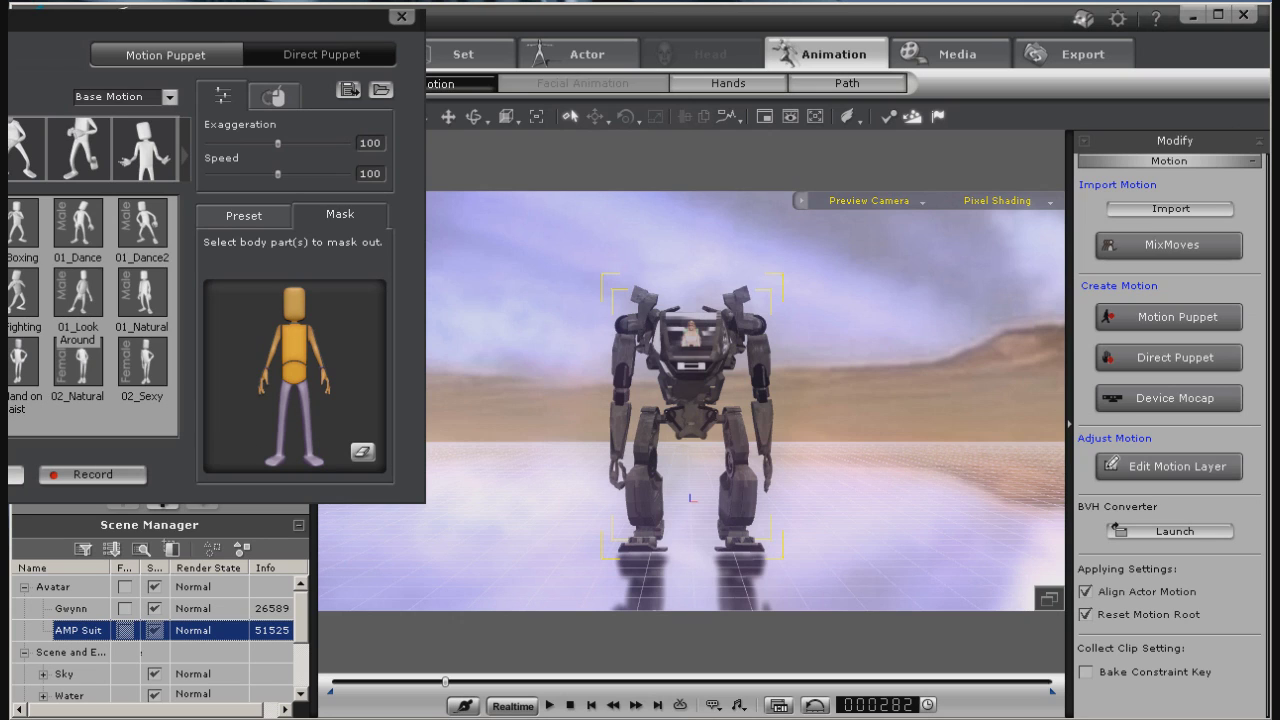
Preview the masked puppet motion and record it on the AMP Suit from frame 282 to about frame 1110
{"action": "left_click", "coordinate": [33, 427]}
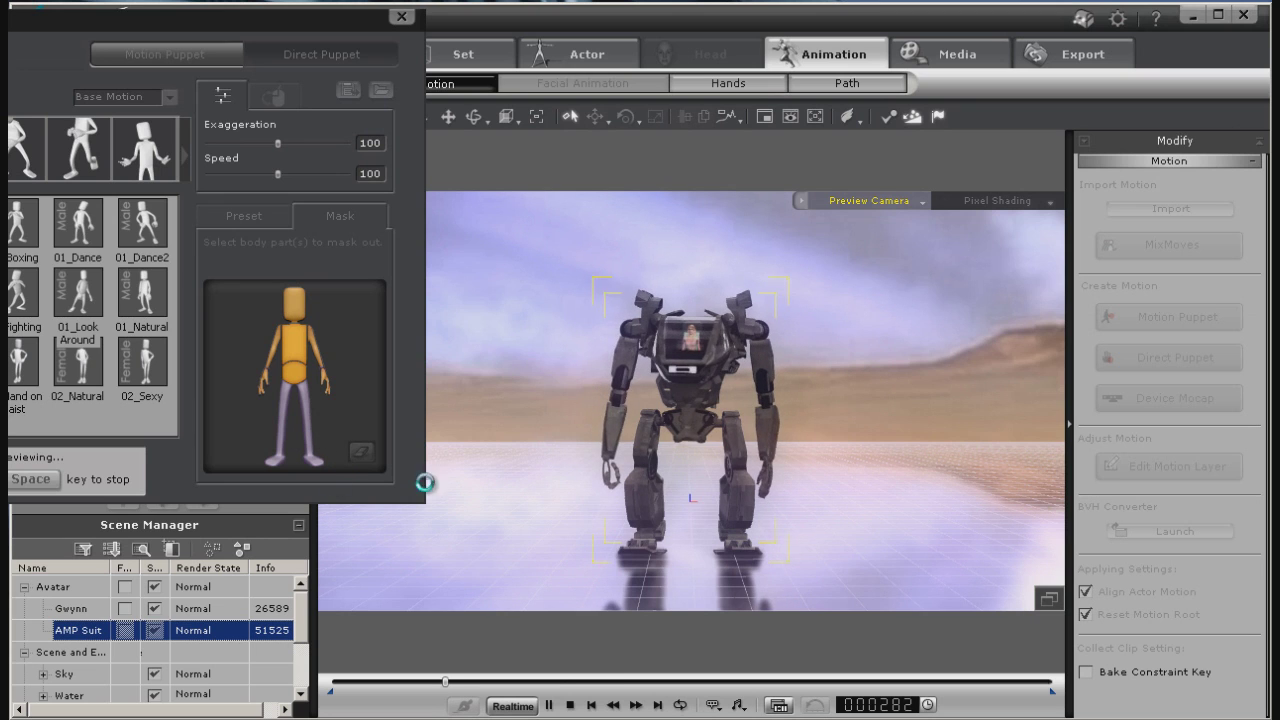
{"action": "key", "text": "space"}
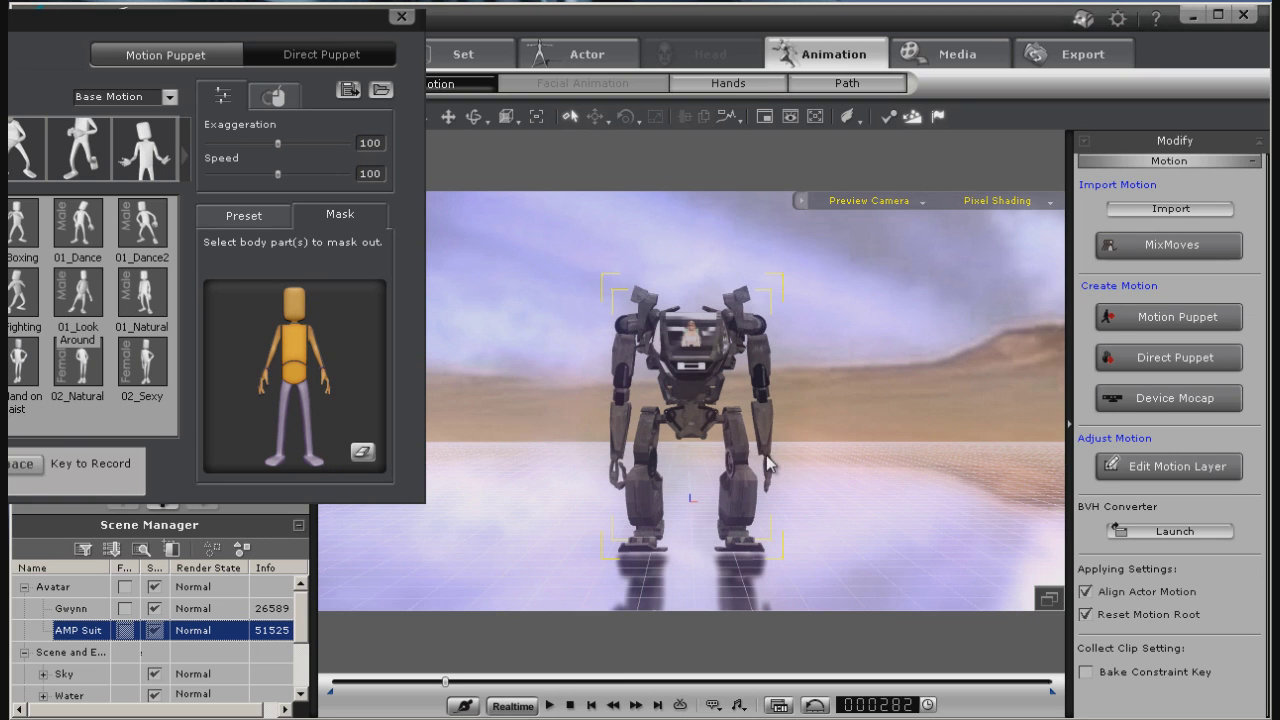
{"action": "key", "text": "space"}
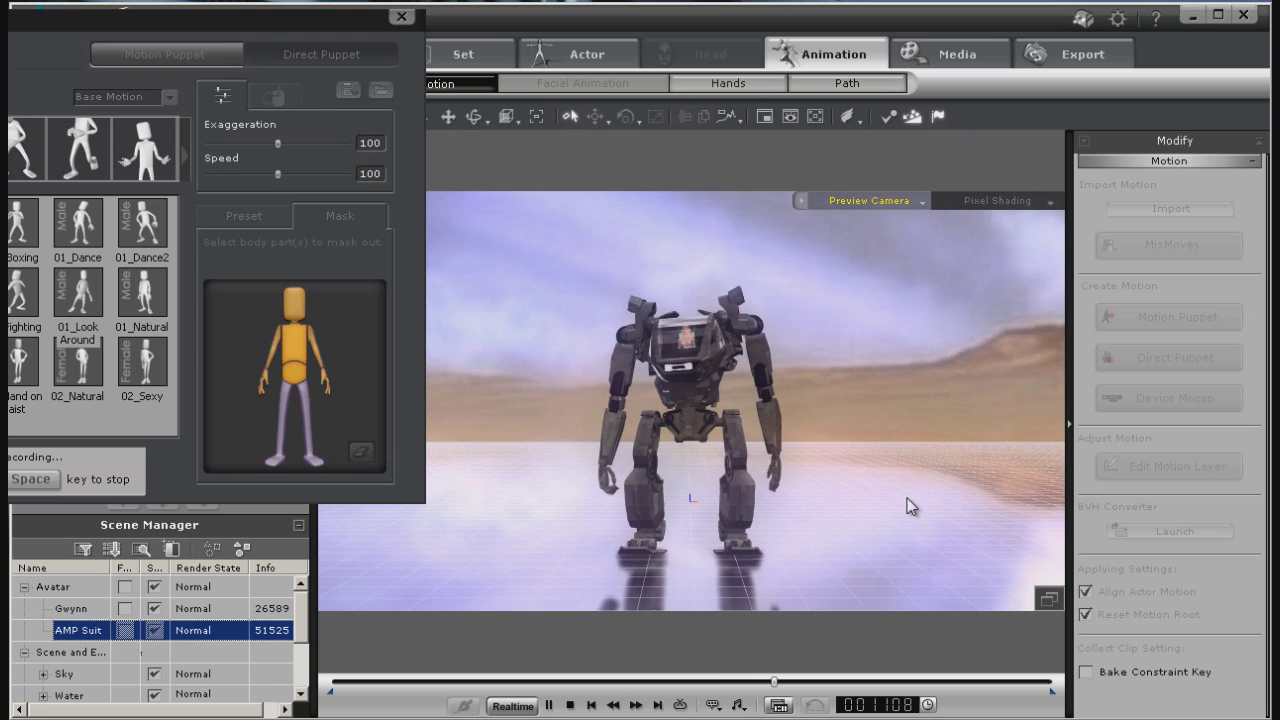
{"action": "key", "text": "space"}
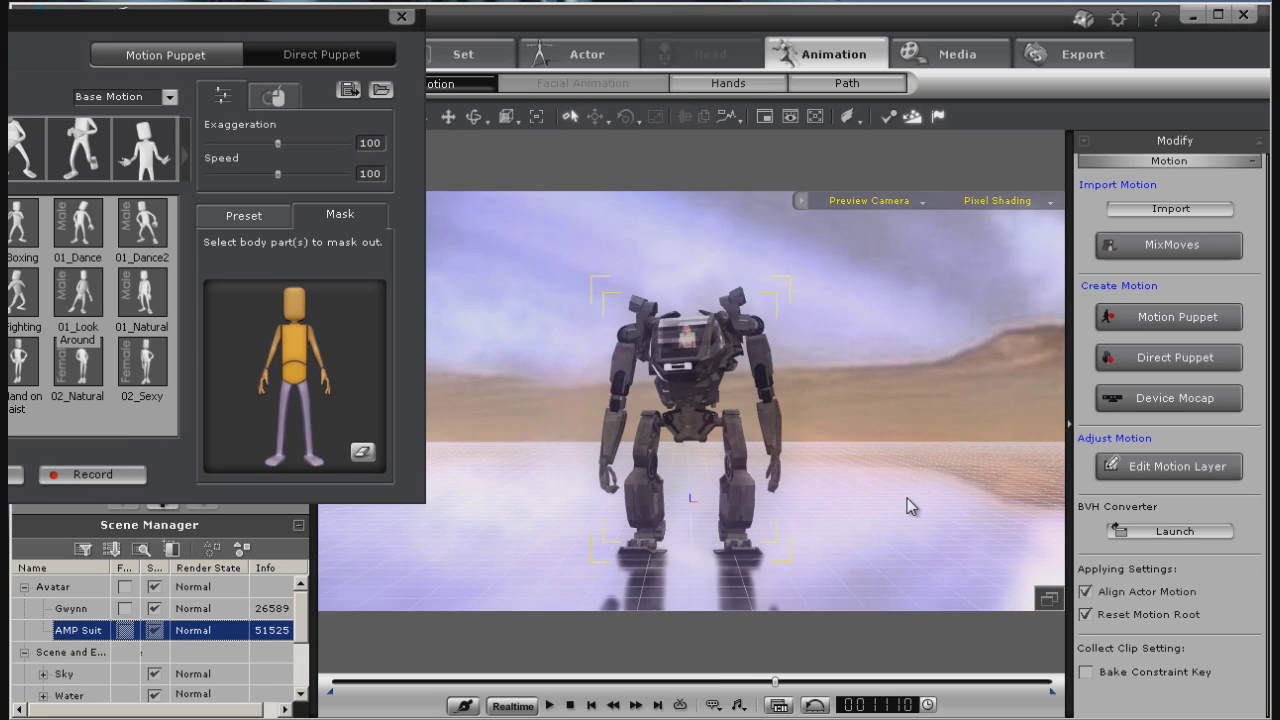
{"action": "left_click", "coordinate": [402, 17]}
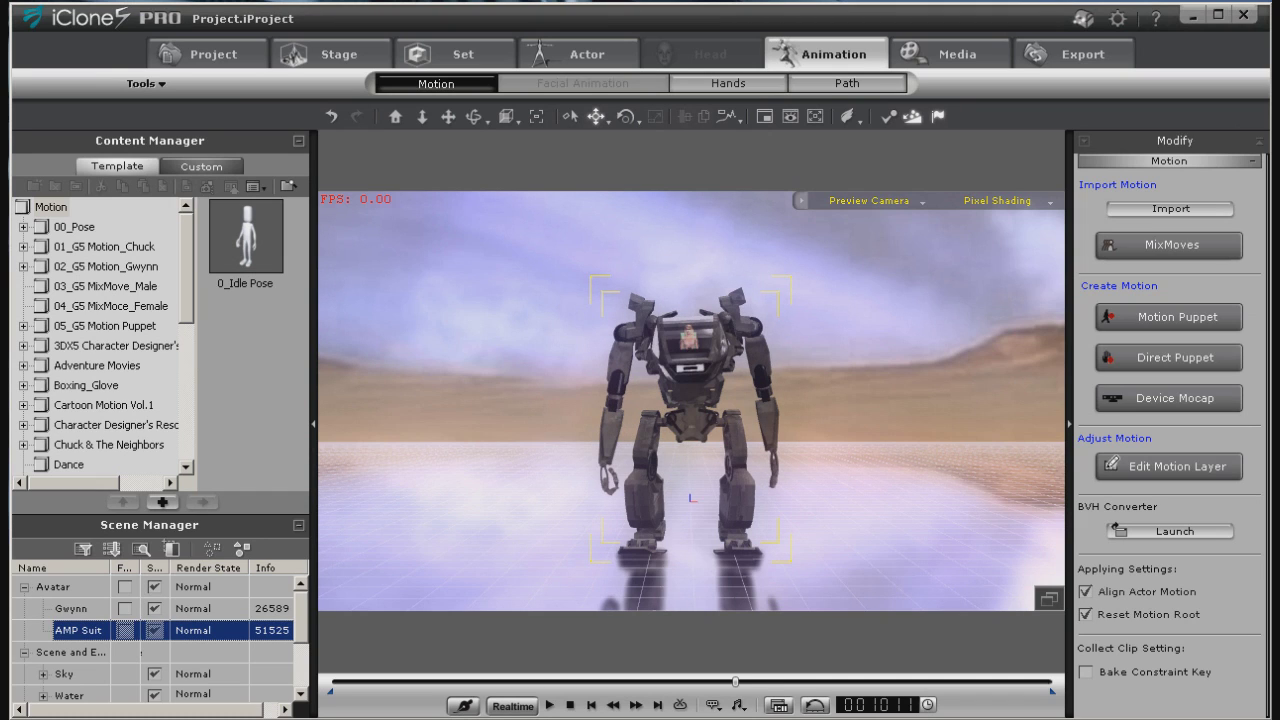
Play back the AMP Suit's walk and recorded puppet motion, and return to frame 1
{"action": "left_click_drag", "start_coordinate": [737, 683], "coordinate": [386, 688]}
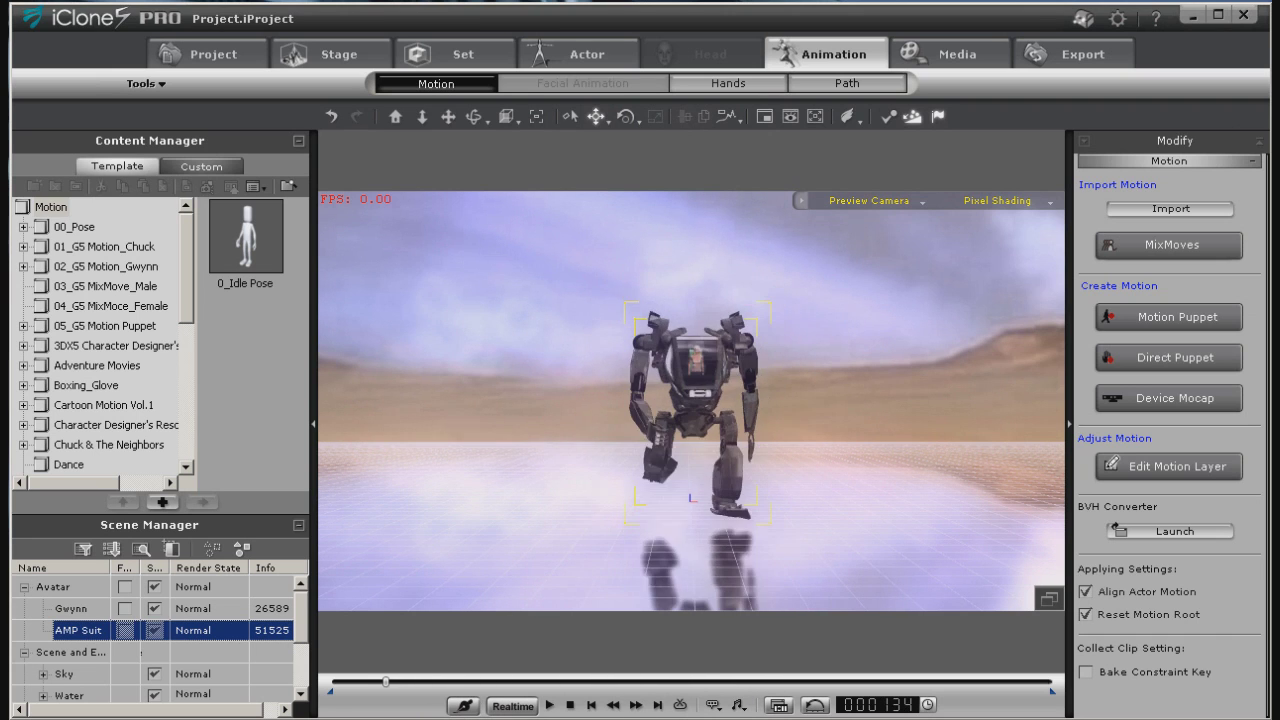
{"action": "left_click", "coordinate": [549, 706]}
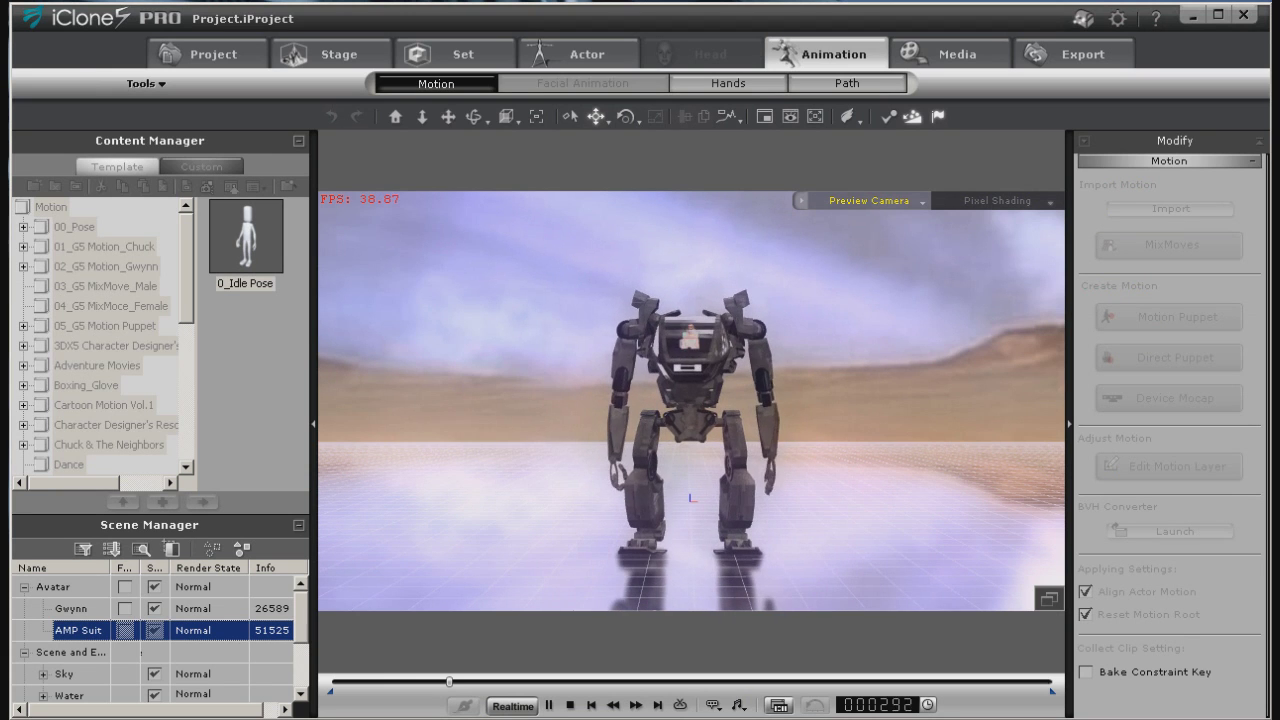
{"action": "left_click", "coordinate": [549, 706]}
{"action": "left_click_drag", "start_coordinate": [516, 683], "coordinate": [321, 712]}
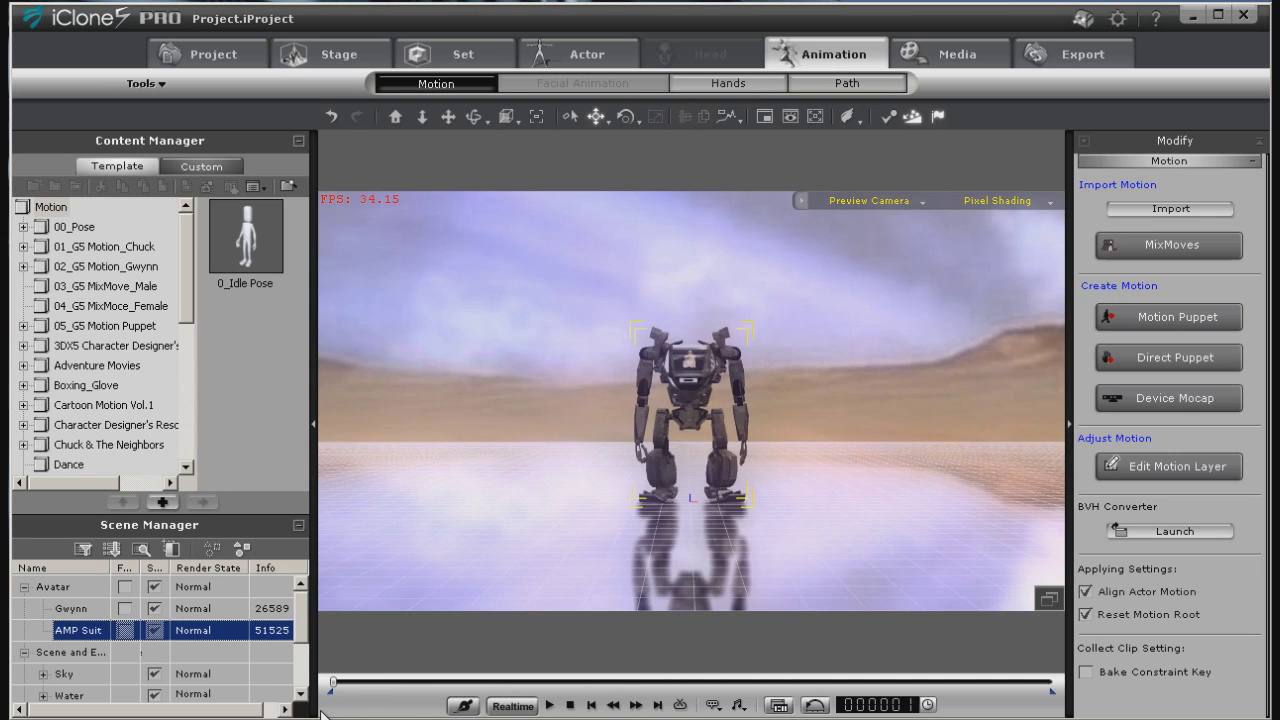
Show the AMP Suit's Collect Clip track in the timeline and mark the range from the start to about frame 1109
{"action": "left_click", "coordinate": [778, 706]}
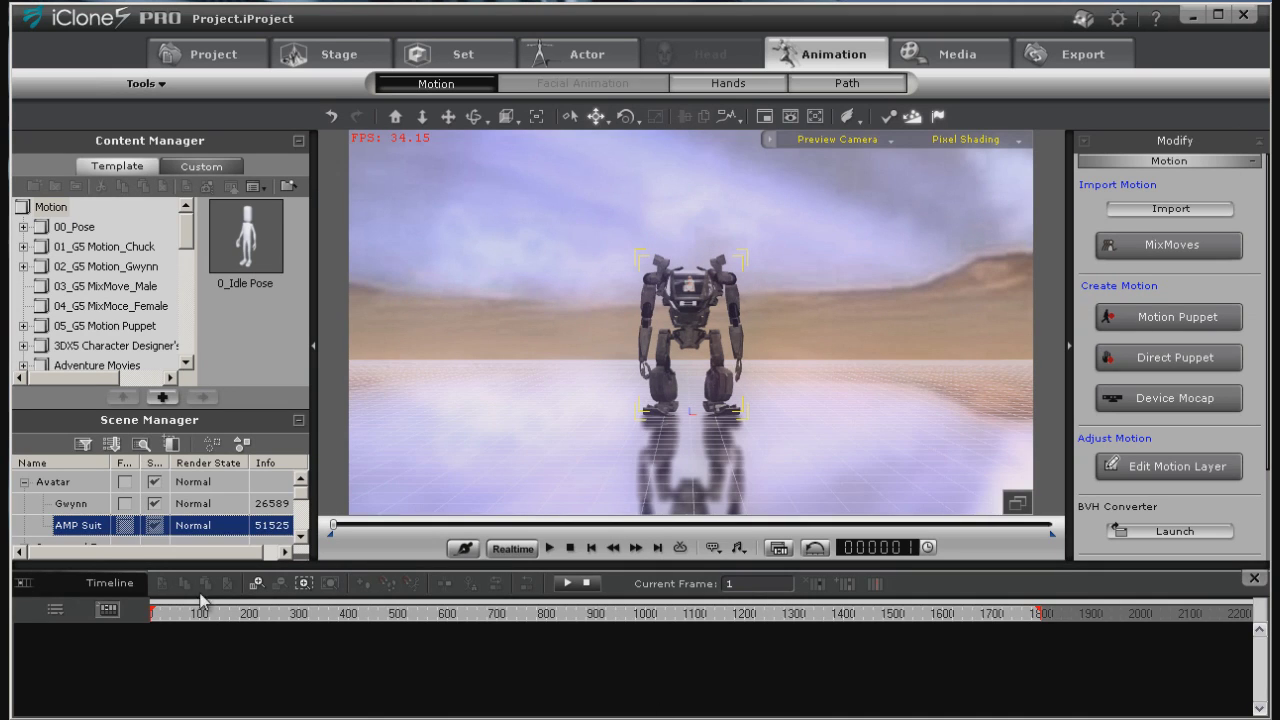
{"action": "left_click", "coordinate": [110, 608]}
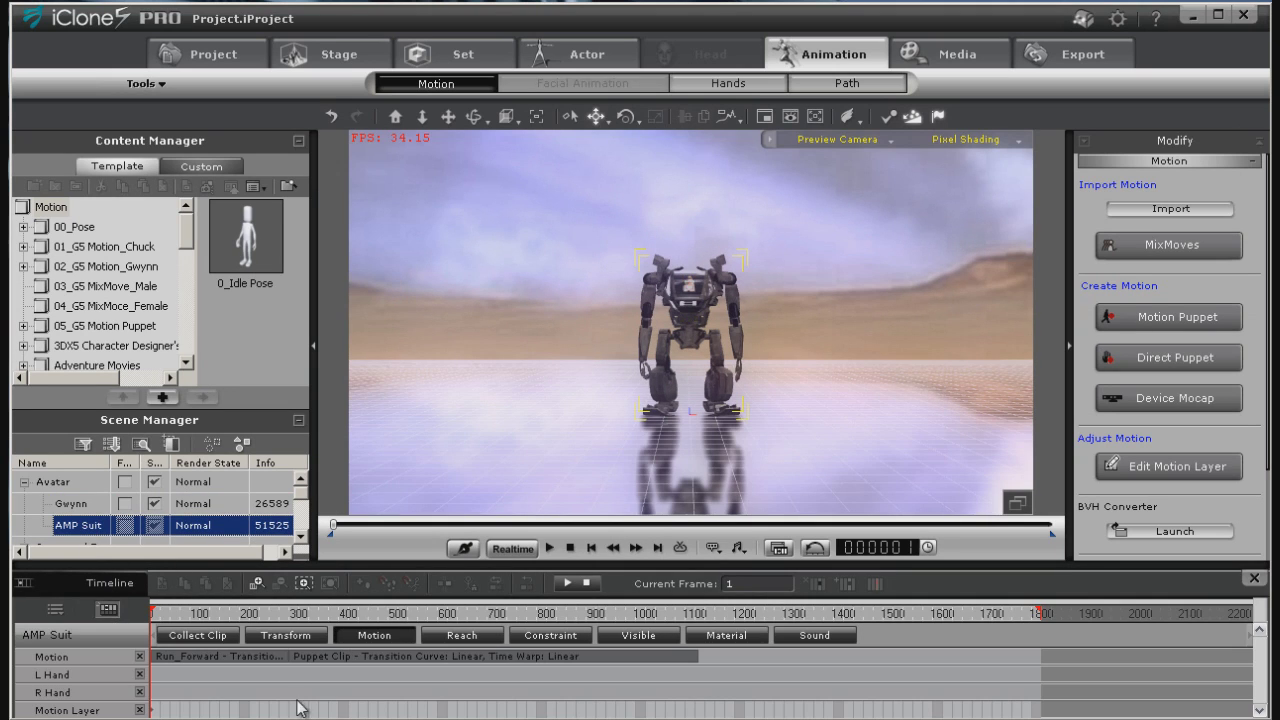
{"action": "left_click", "coordinate": [216, 634]}
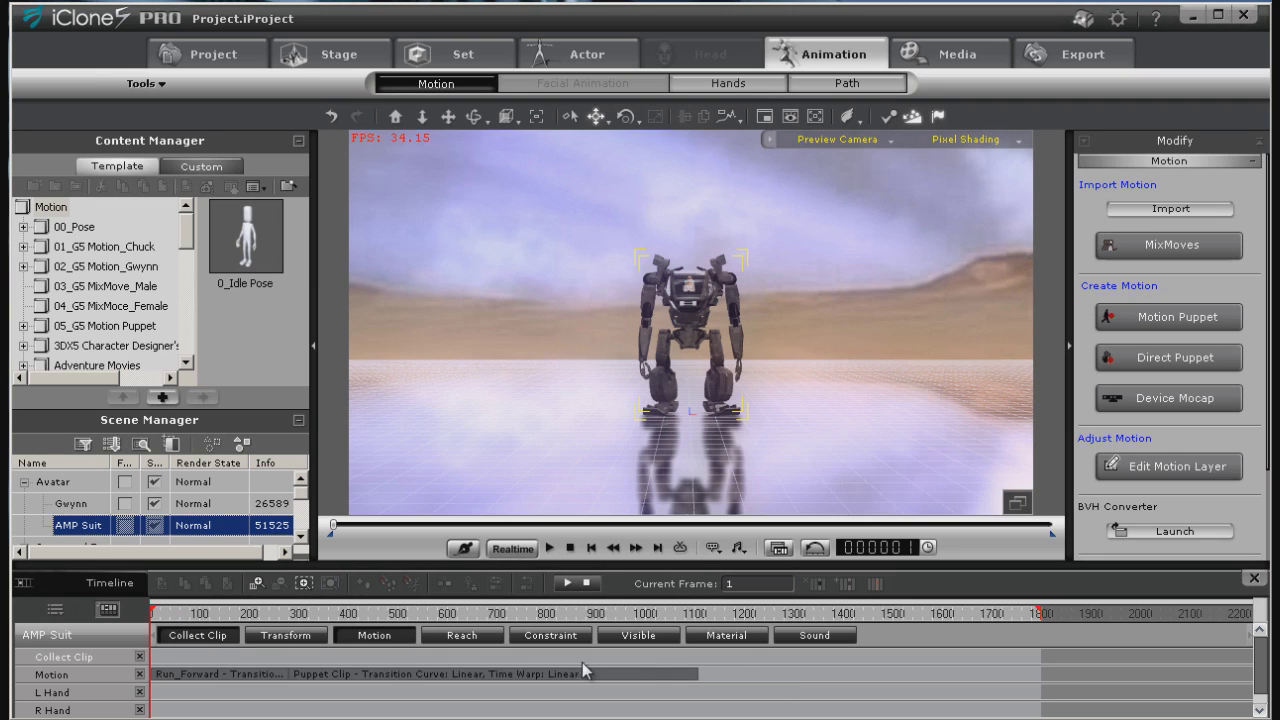
{"action": "left_click_drag", "start_coordinate": [512, 658], "coordinate": [71, 681]}
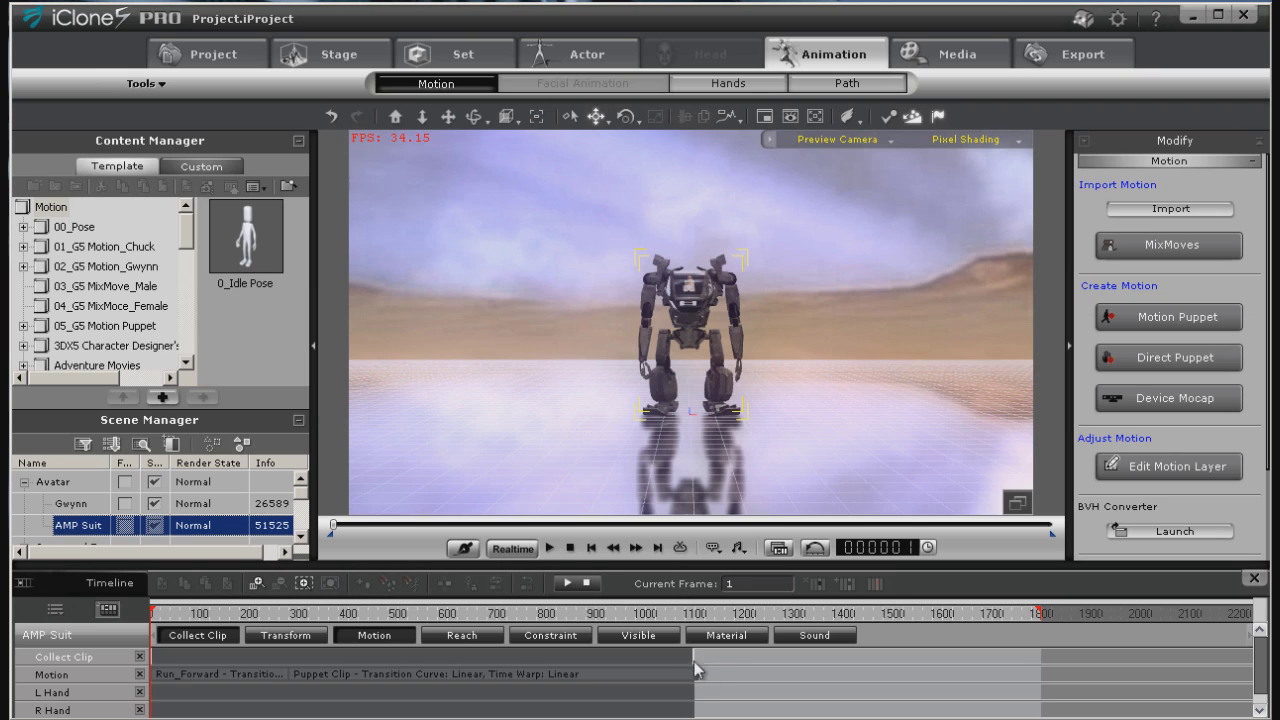
{"action": "mouse_move", "coordinate": [693, 661]}
{"action": "left_mouse_down"}
{"action": "mouse_move", "coordinate": [393, 669]}
{"action": "mouse_move", "coordinate": [702, 691]}
{"action": "left_mouse_up"}
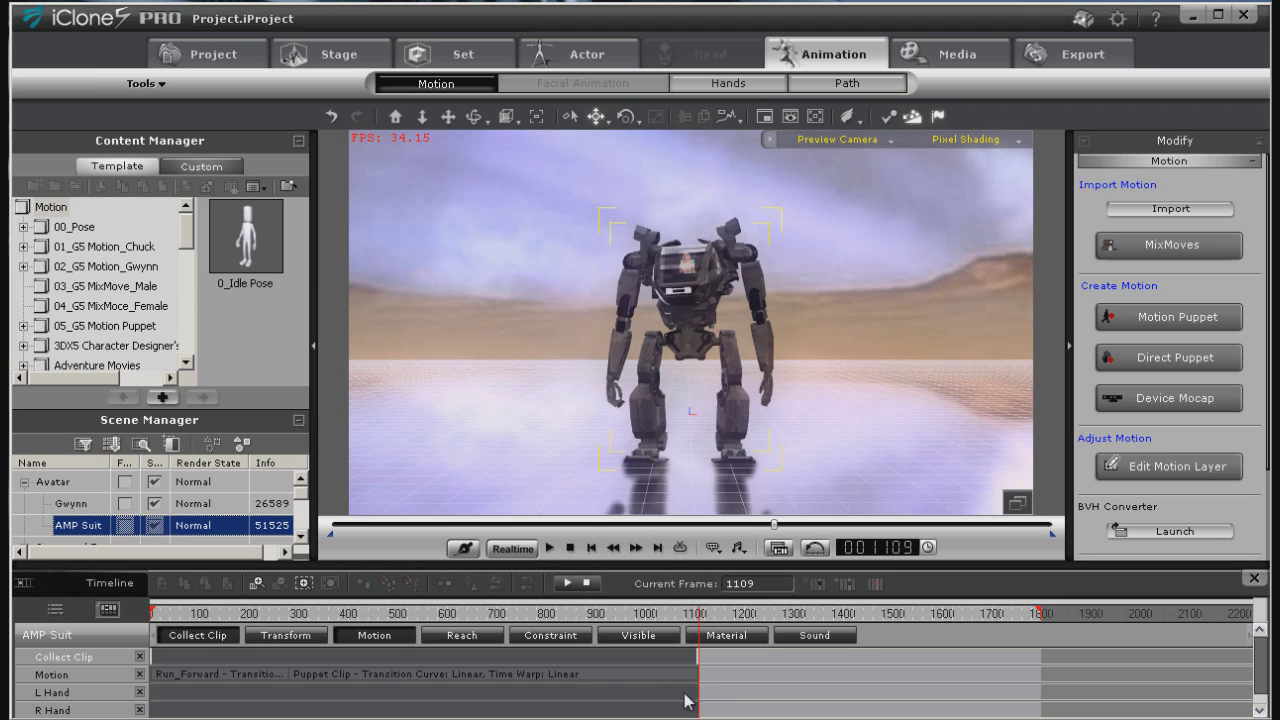
Save the collected AMP Suit clip to the custom motion library as !!!Our Motion and close the timeline
{"action": "right_click", "coordinate": [327, 658]}
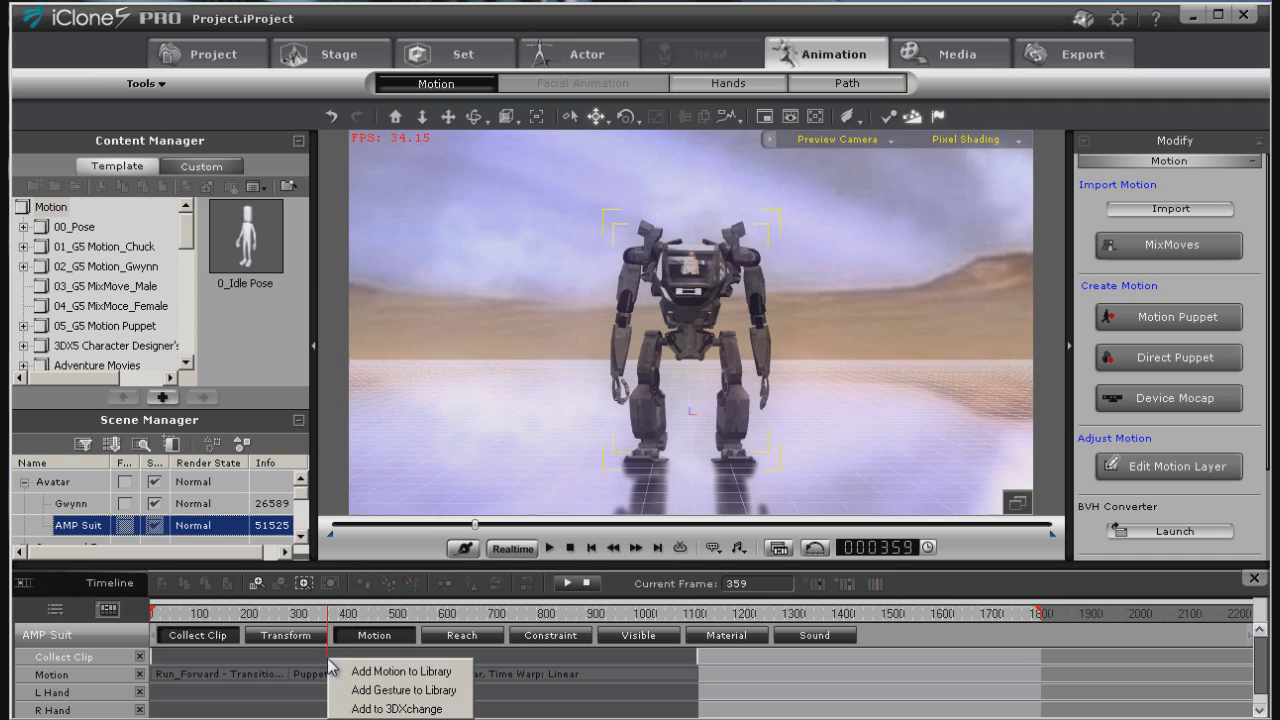
{"action": "left_click", "coordinate": [376, 674]}
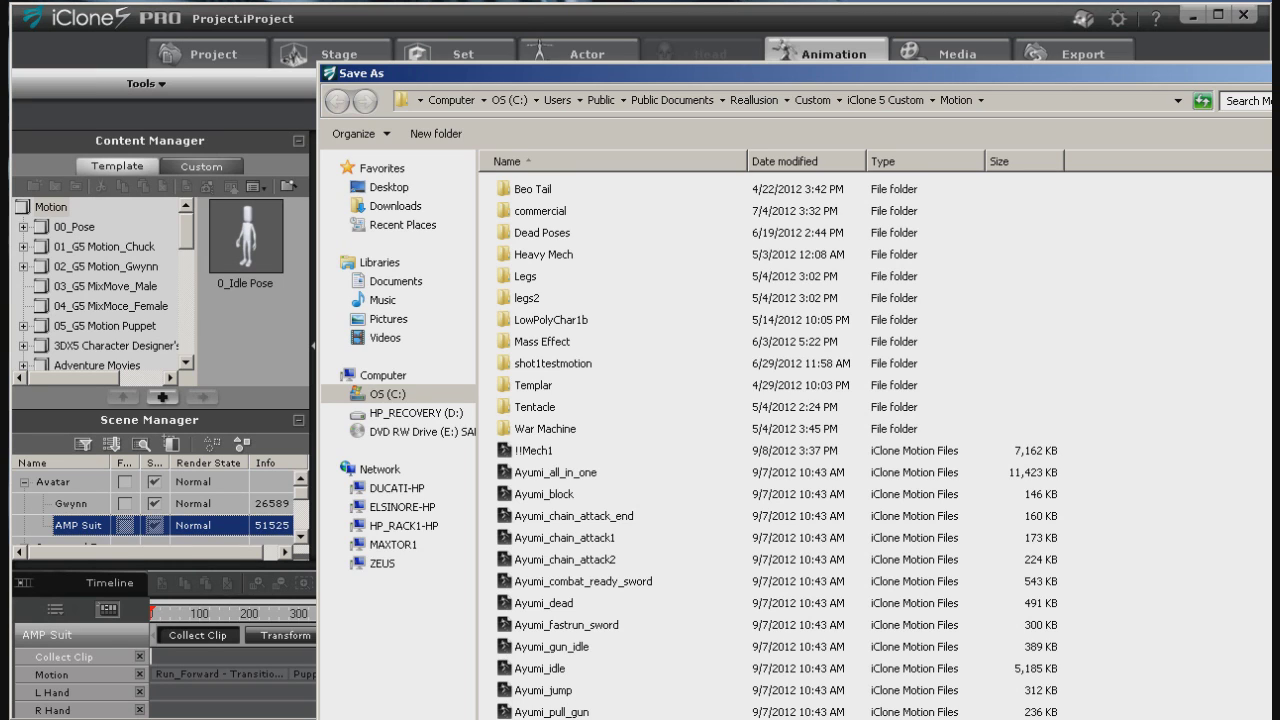
{"action": "key", "text": "Return"}
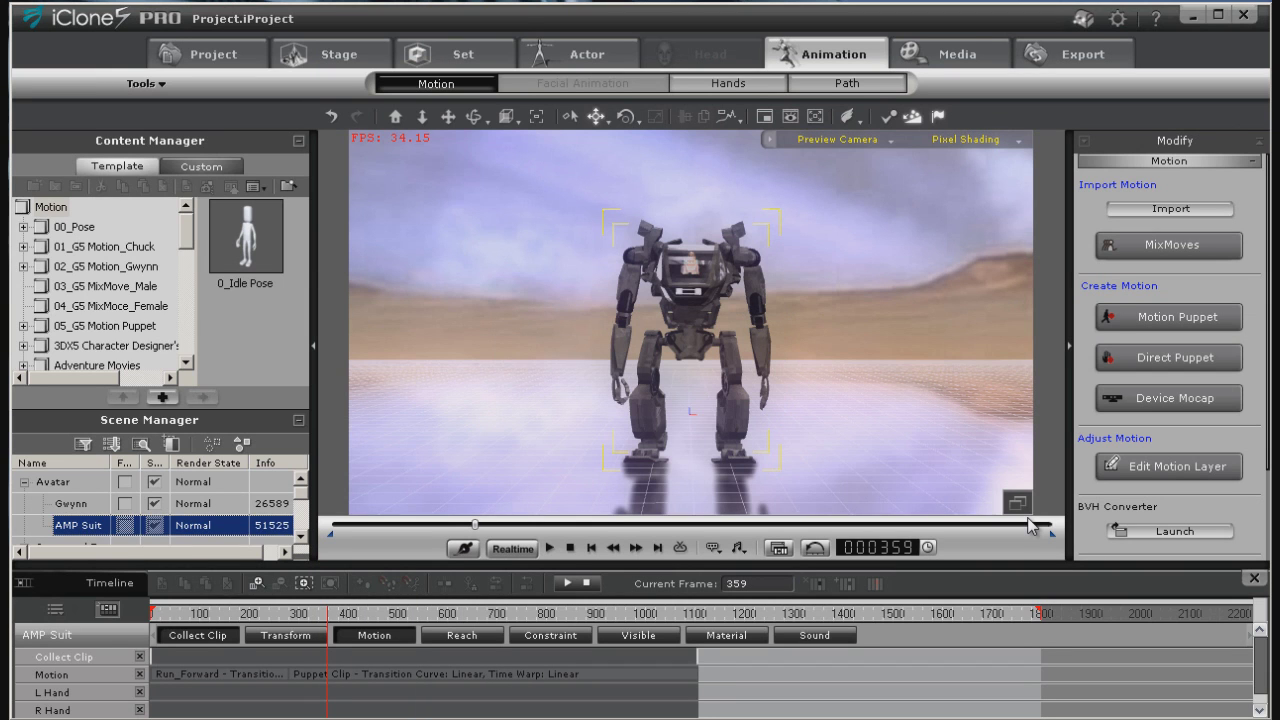
{"action": "left_click", "coordinate": [1254, 578]}
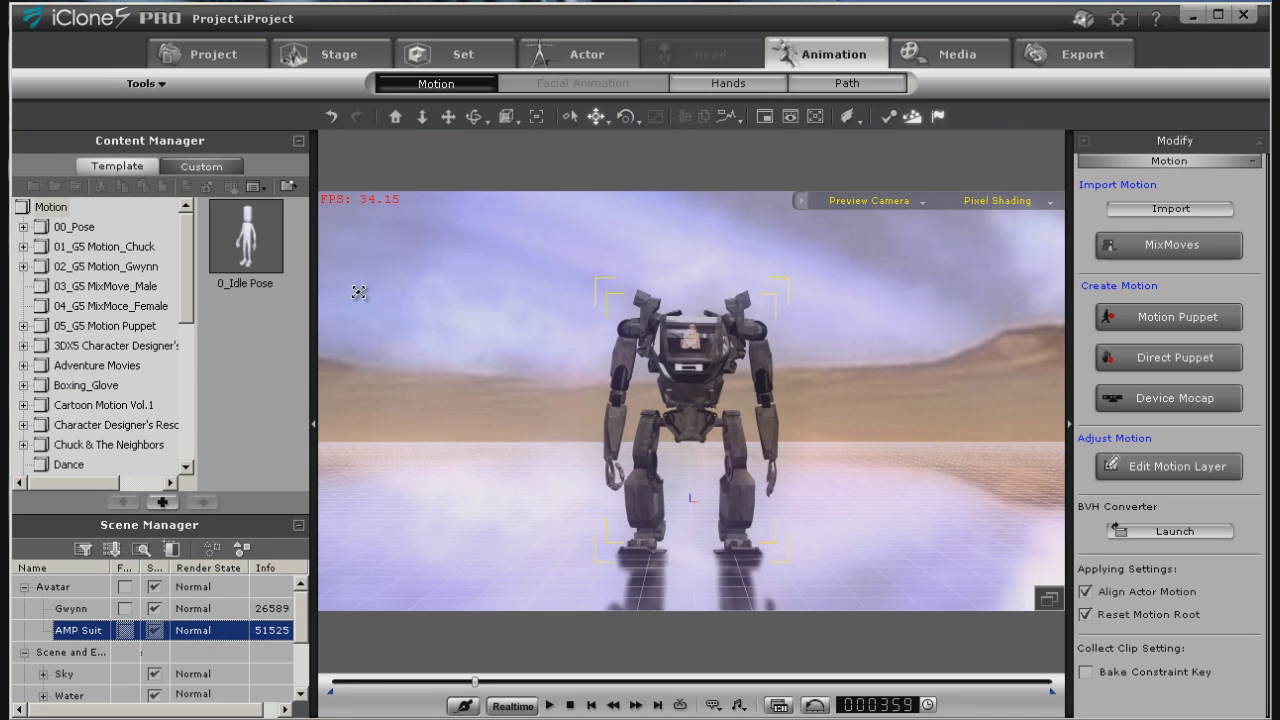
Apply the custom motion !!!Our Motion to Gwynn from frame 1 and preview it
{"action": "left_click", "coordinate": [80, 609]}
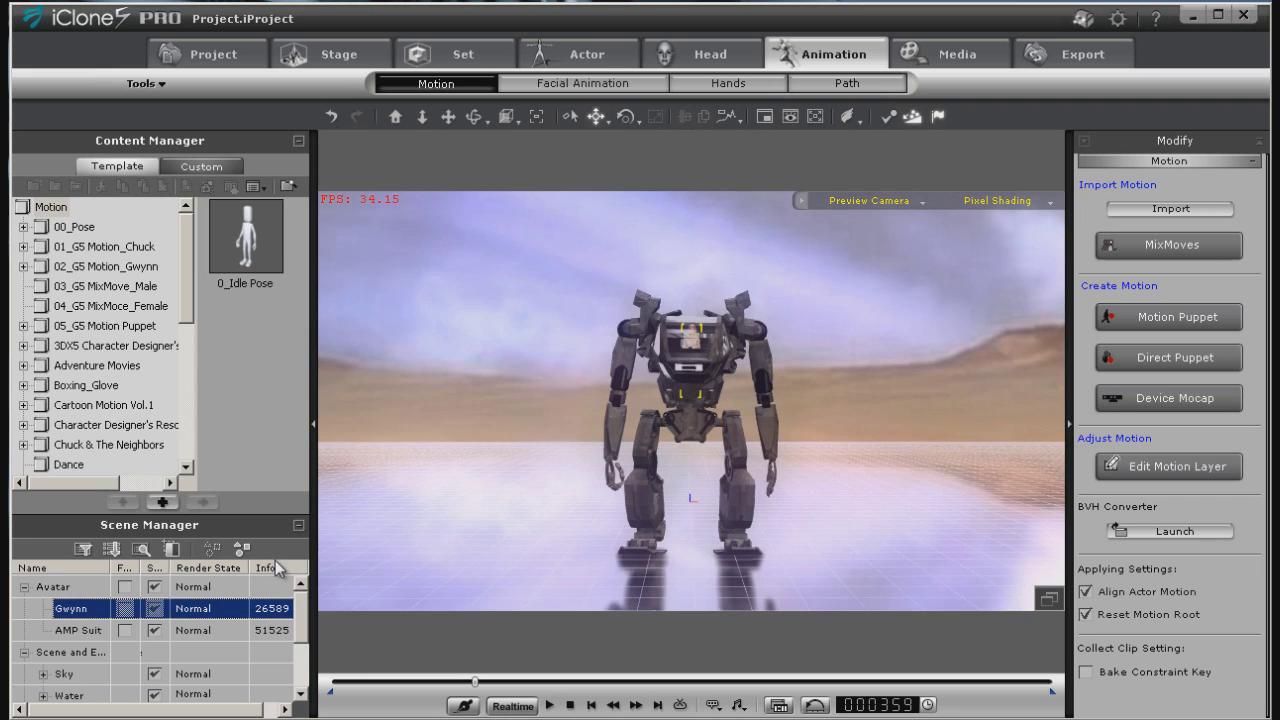
{"action": "left_click", "coordinate": [591, 706]}
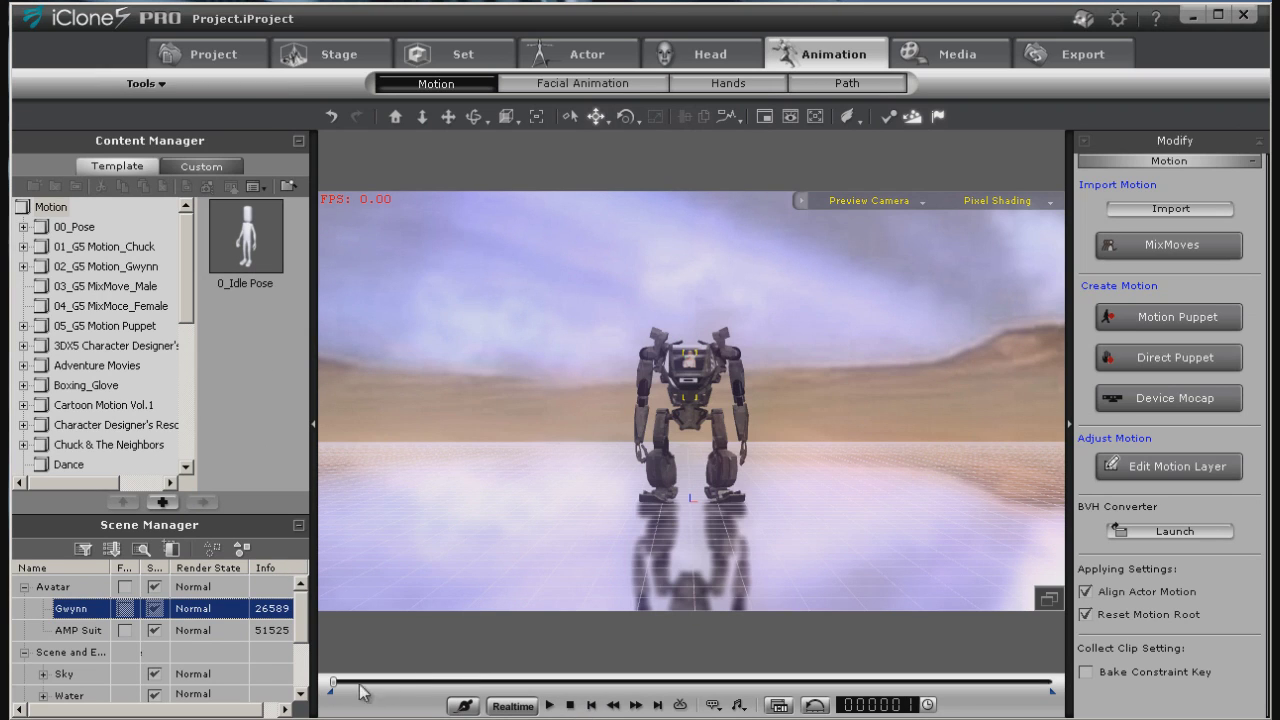
{"action": "left_click", "coordinate": [203, 166]}
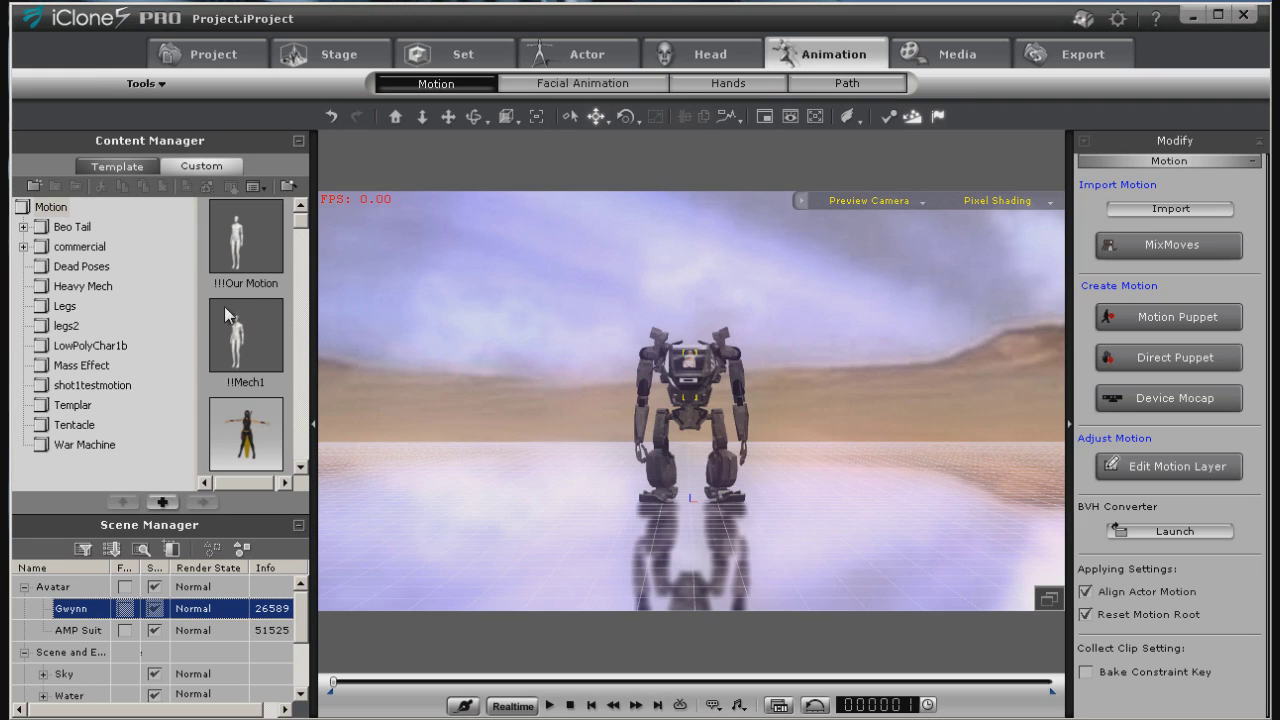
{"action": "left_click", "coordinate": [243, 258]}
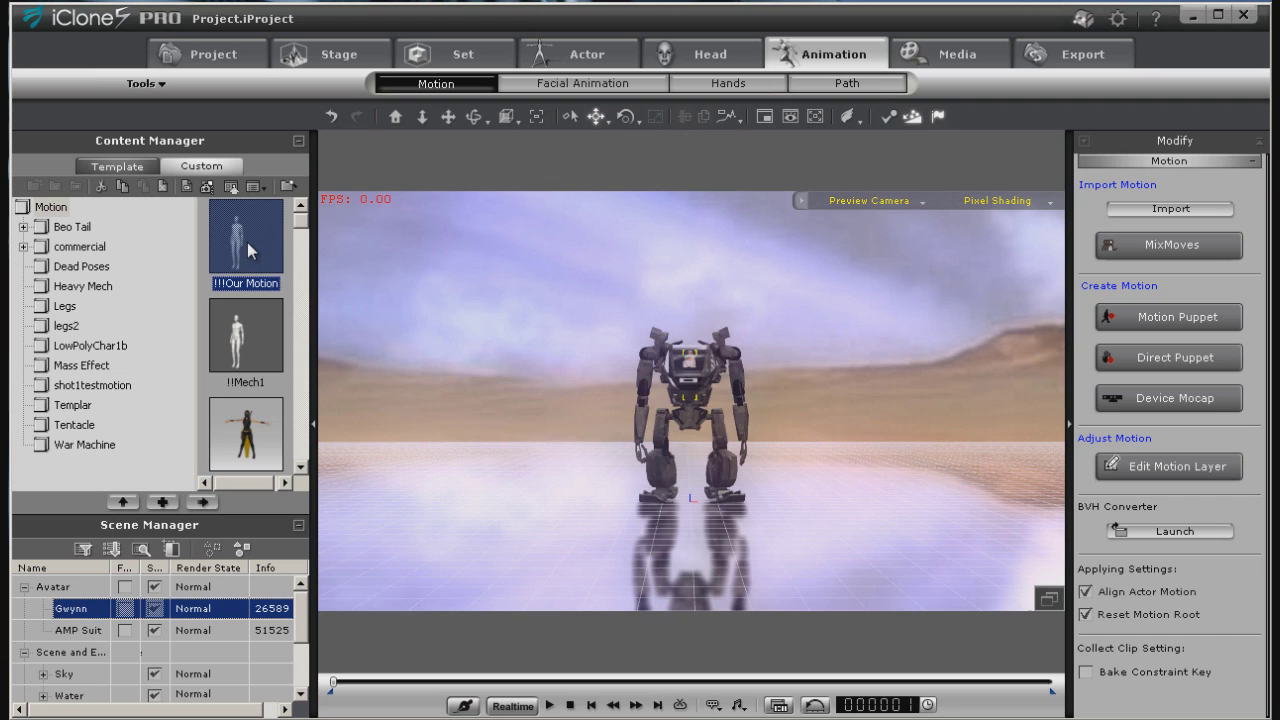
{"action": "double_click", "coordinate": [240, 247]}
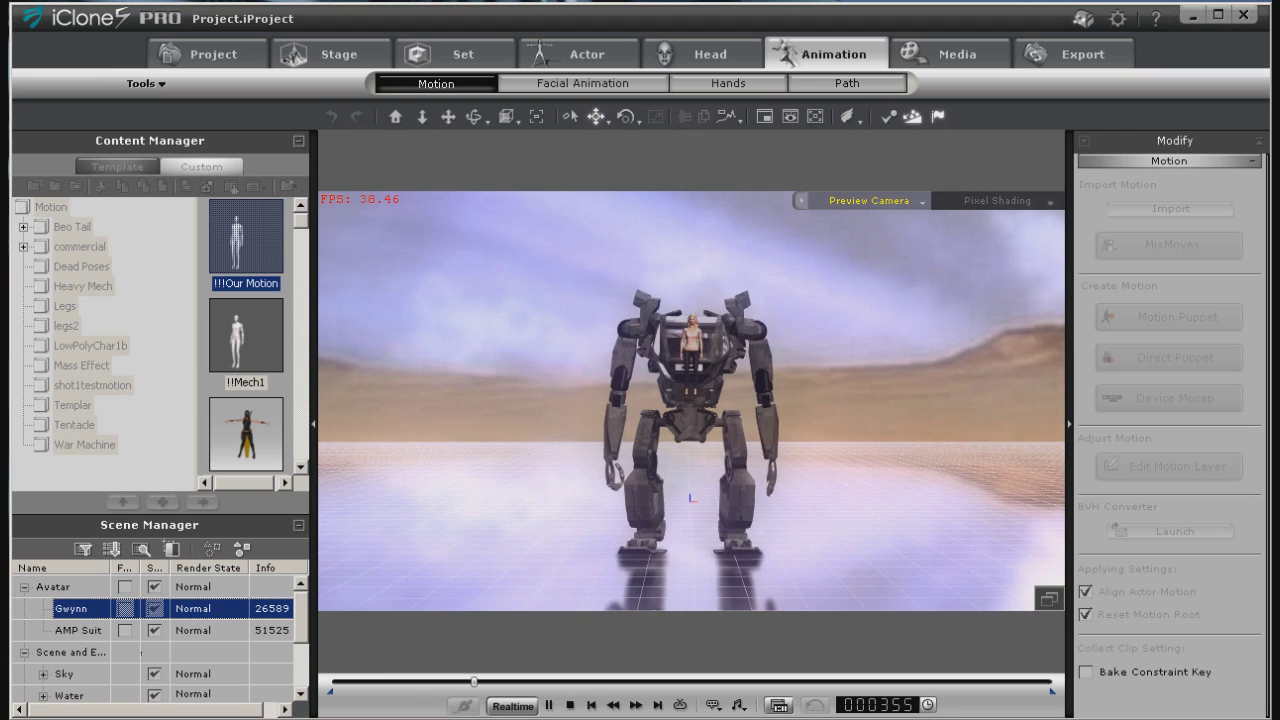
{"action": "left_click", "coordinate": [571, 706]}
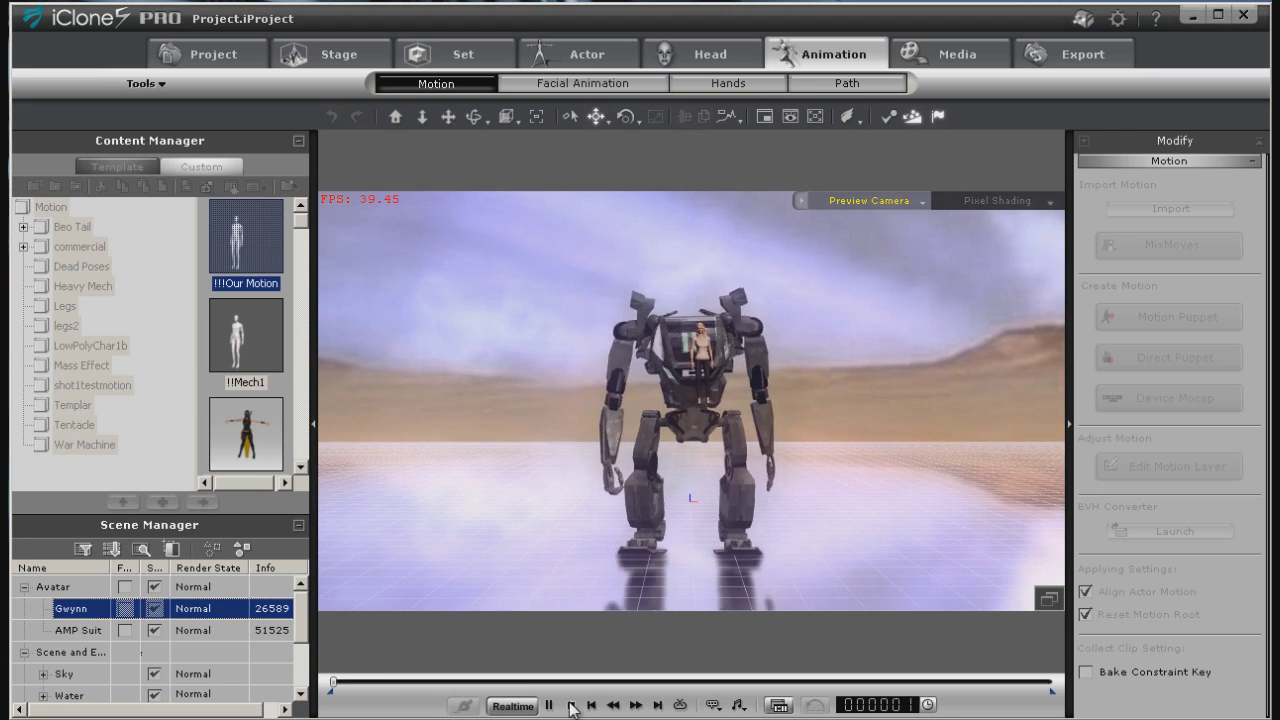
Show Gwynn's Motion track in the timeline and reset the pivot of the !!!Our Motion clip at frame 427
{"action": "left_click", "coordinate": [778, 706]}
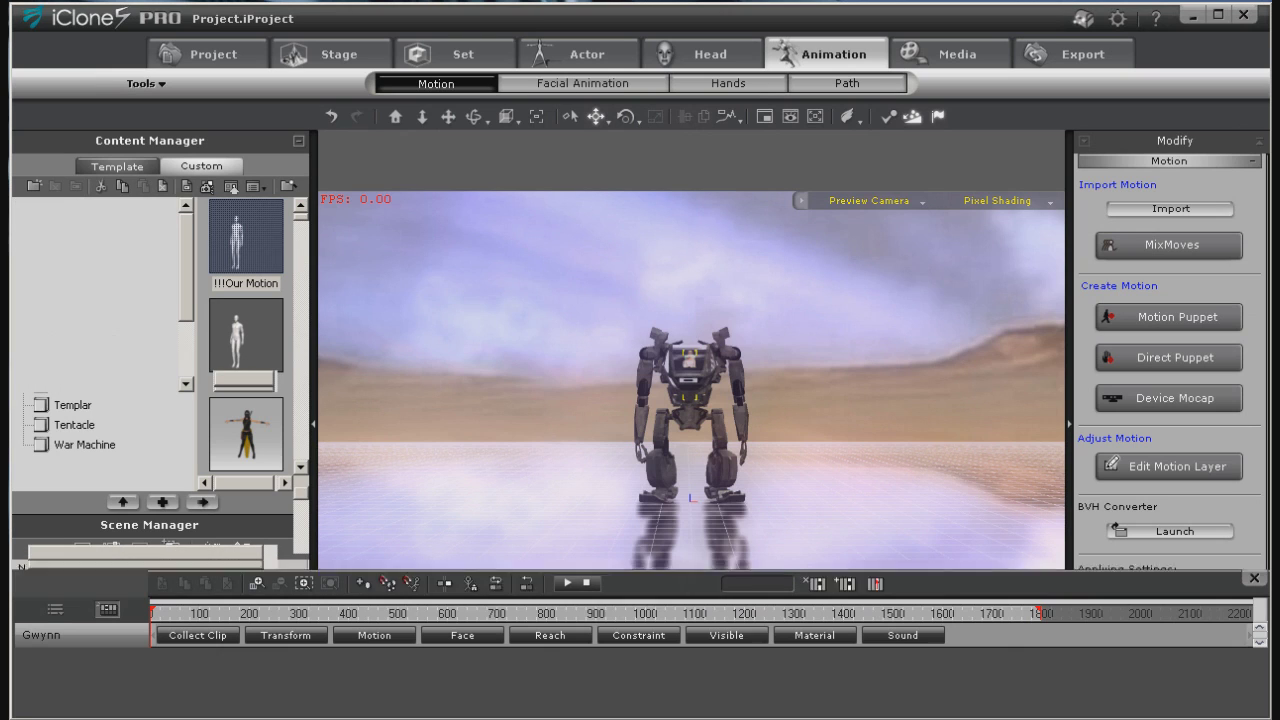
{"action": "left_click", "coordinate": [370, 634]}
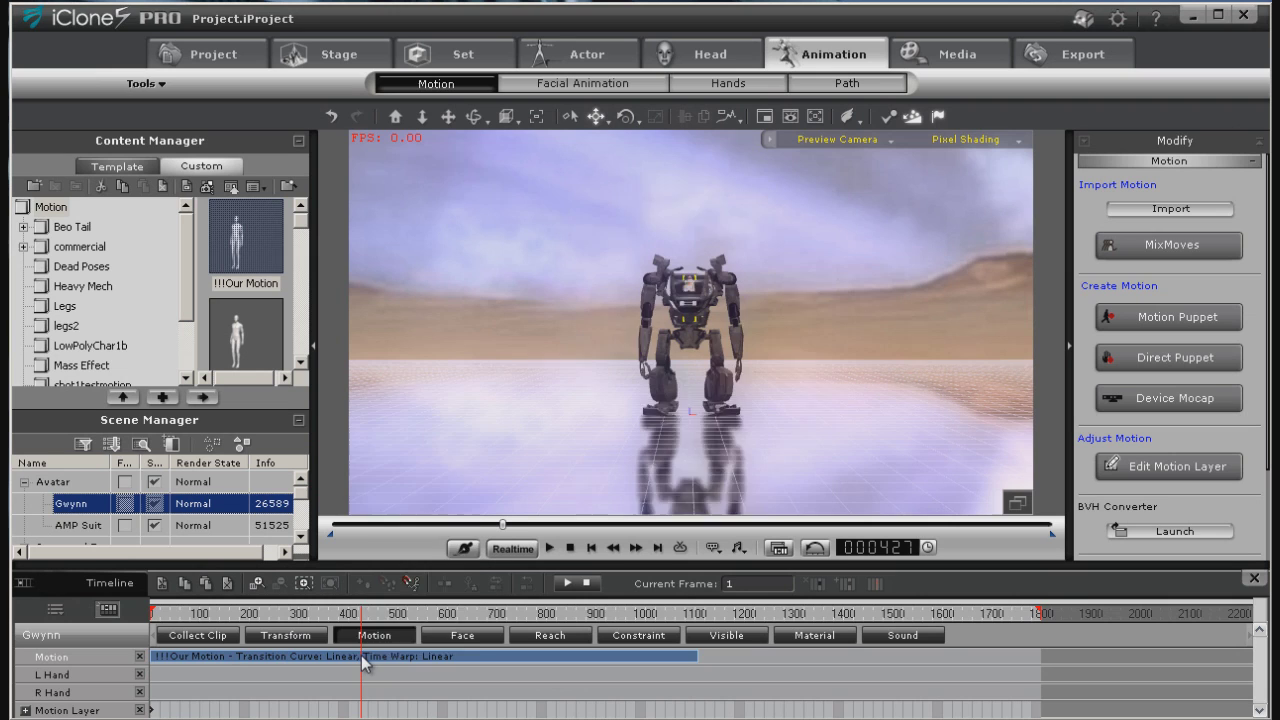
{"action": "right_click", "coordinate": [361, 655]}
{"action": "left_click", "coordinate": [425, 606]}
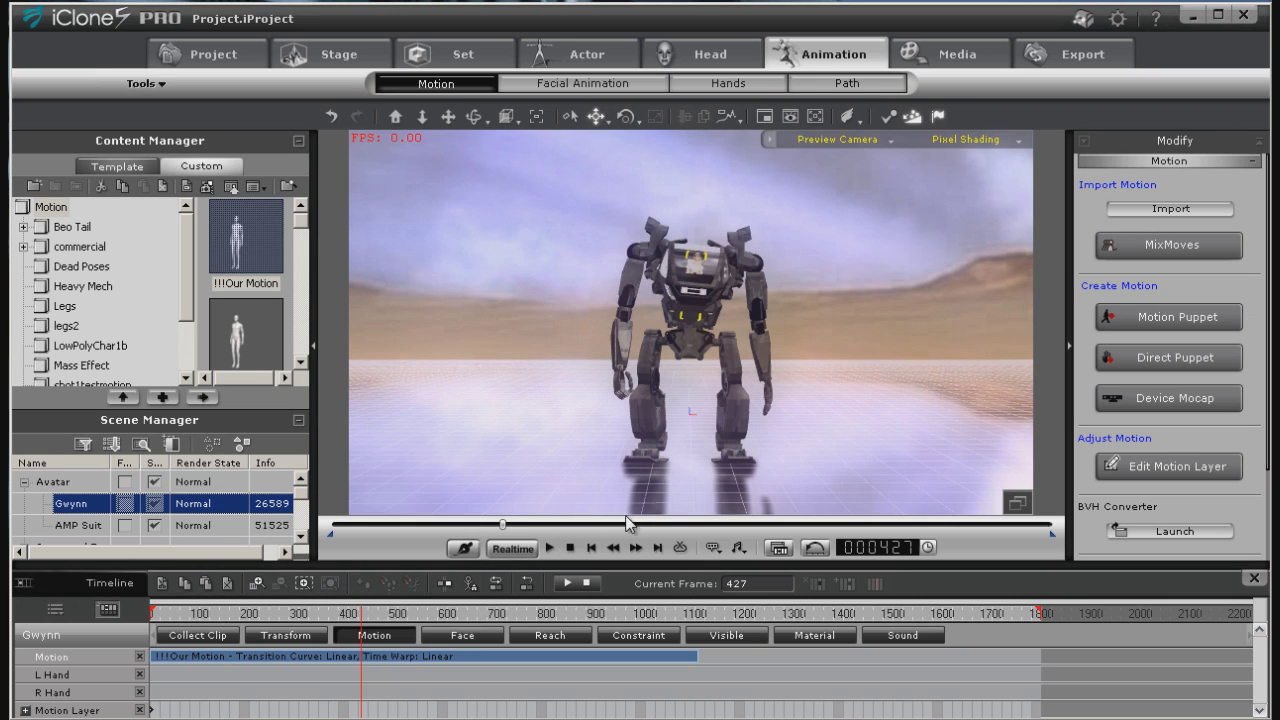
Play the animation from frame 1 to about frame 412 to check Gwynn's position in the cockpit
{"action": "left_click", "coordinate": [592, 548]}
{"action": "left_click", "coordinate": [551, 548]}
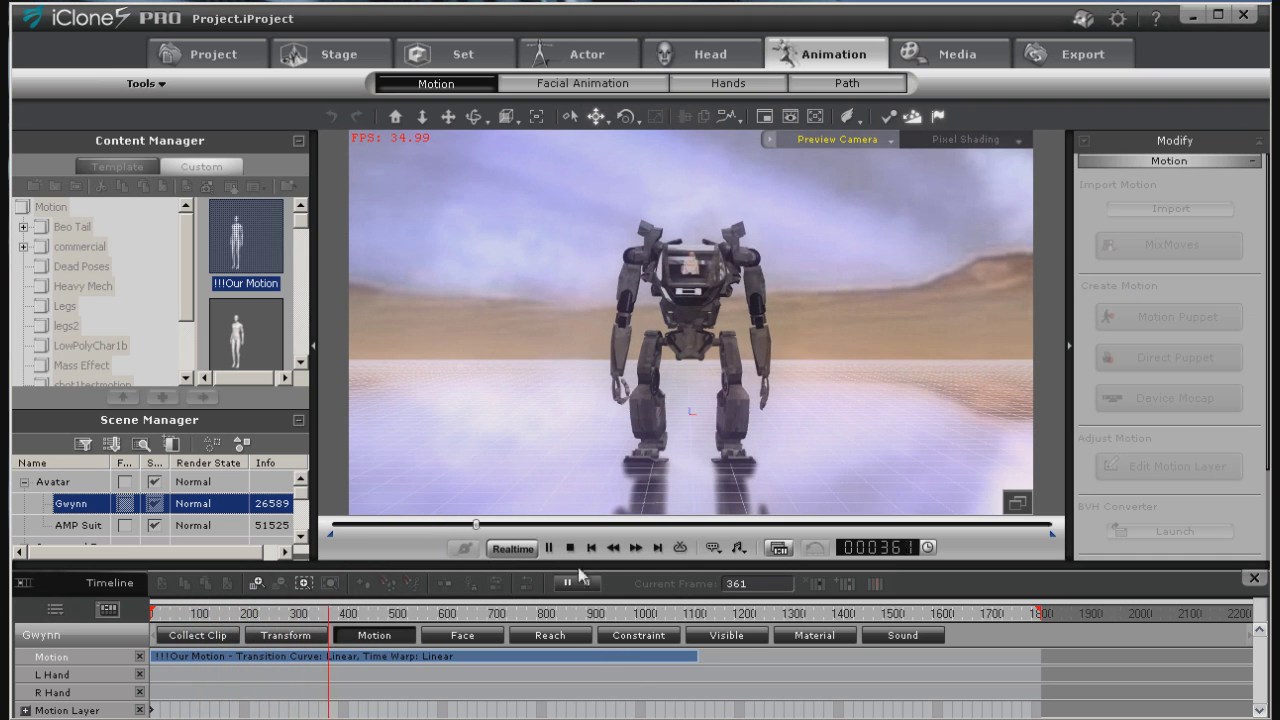
{"action": "left_click", "coordinate": [550, 548]}
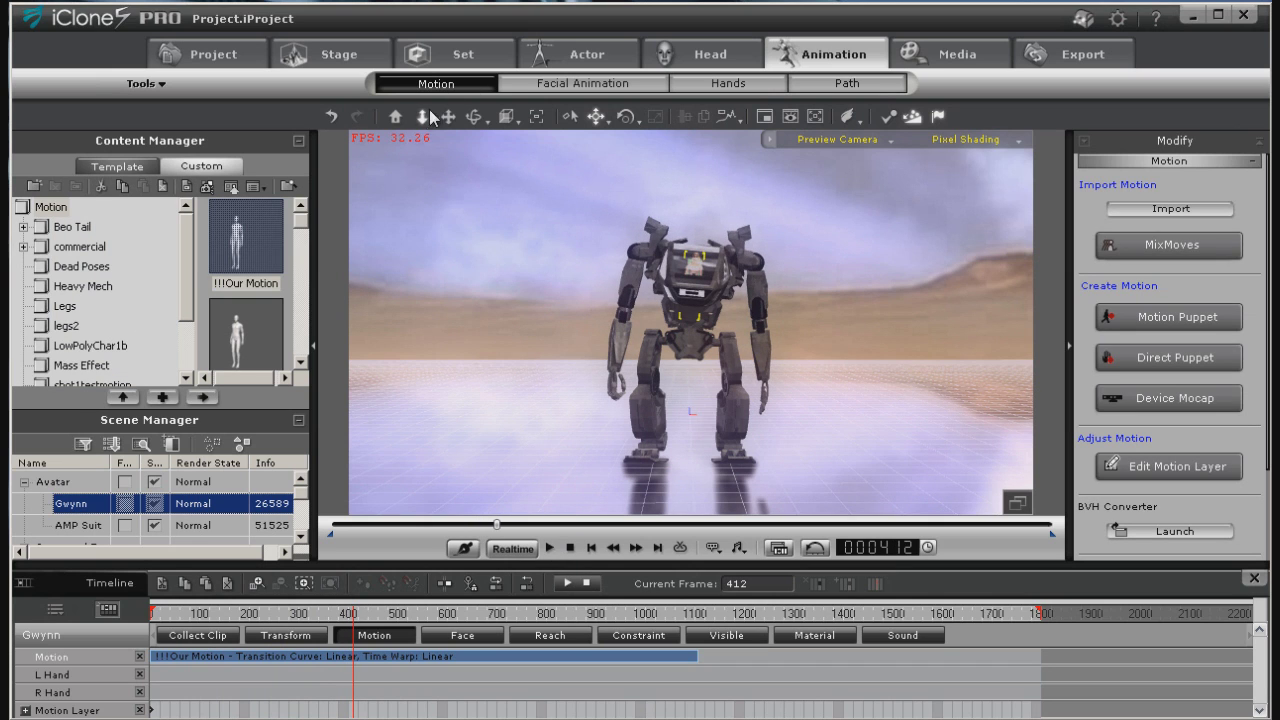
Frame the cockpit closely and replay the animation from frame 1 to examine Gwynn's movement inside the suit
{"action": "scroll", "coordinate": [688, 333], "scroll_direction": "up", "scroll_amount": 5}
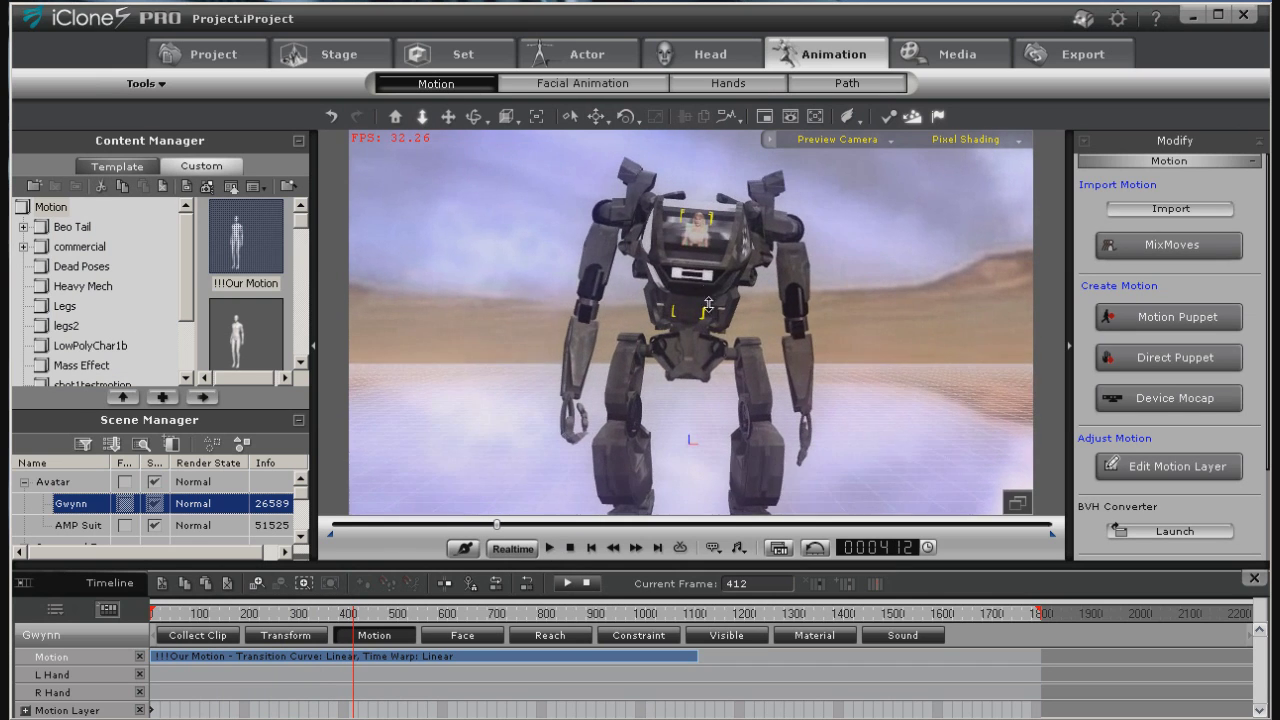
{"action": "left_click_drag", "start_coordinate": [708, 304], "coordinate": [708, 258]}
{"action": "left_click", "coordinate": [454, 119]}
{"action": "left_click_drag", "start_coordinate": [605, 367], "coordinate": [593, 449]}
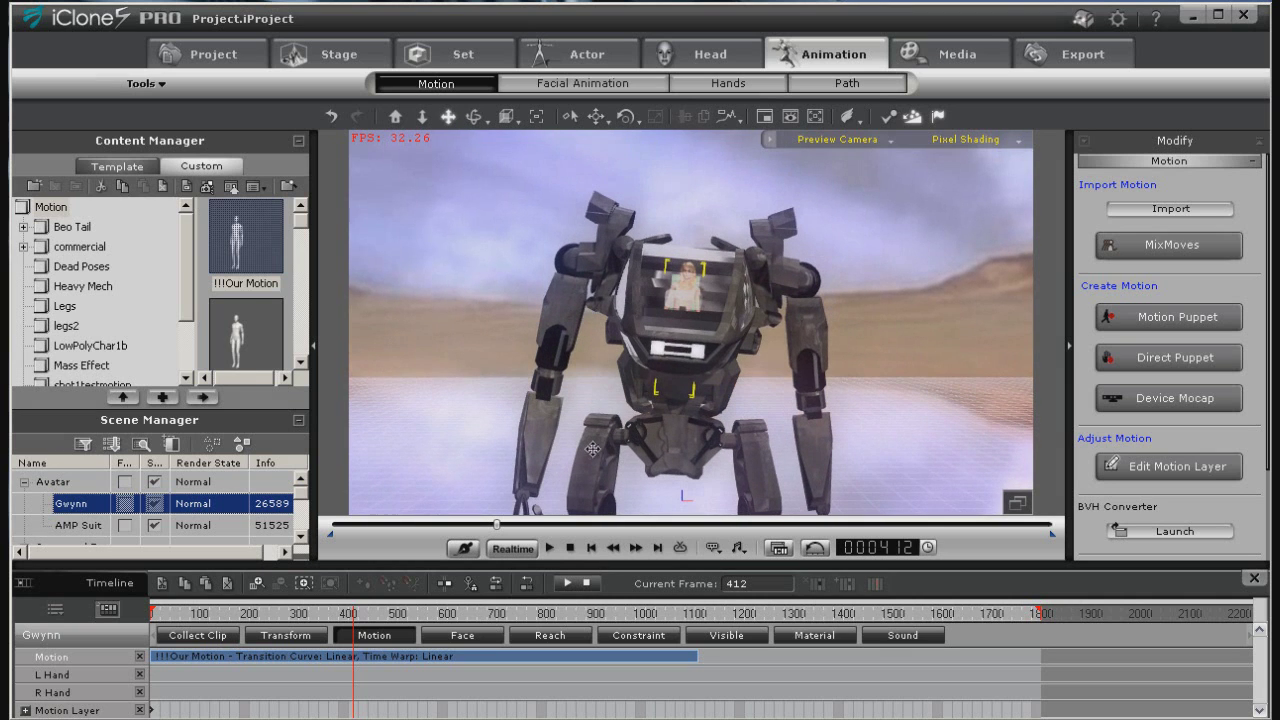
{"action": "left_click", "coordinate": [592, 547]}
{"action": "left_click", "coordinate": [550, 547]}
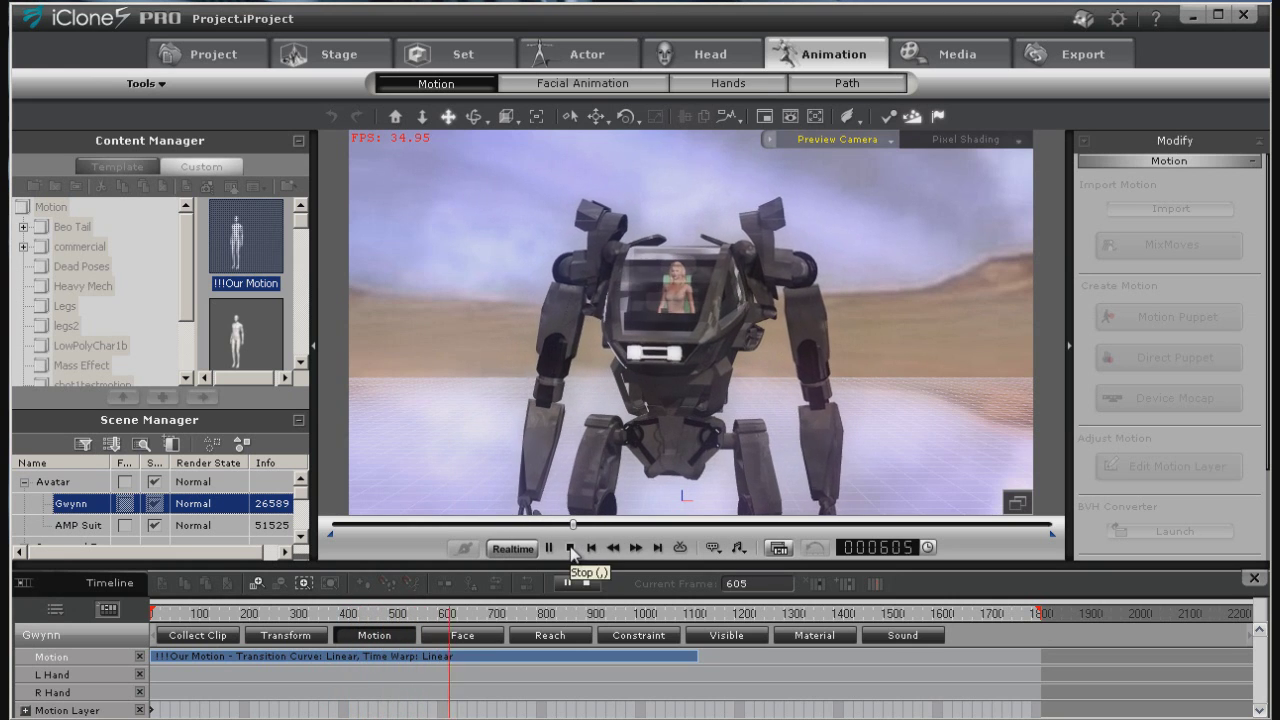
{"action": "left_click", "coordinate": [594, 546]}
View the Remove Motion body-part options for Gwynn's clip at frame 429, and replay the animation from frame 1
{"action": "left_click", "coordinate": [363, 653]}
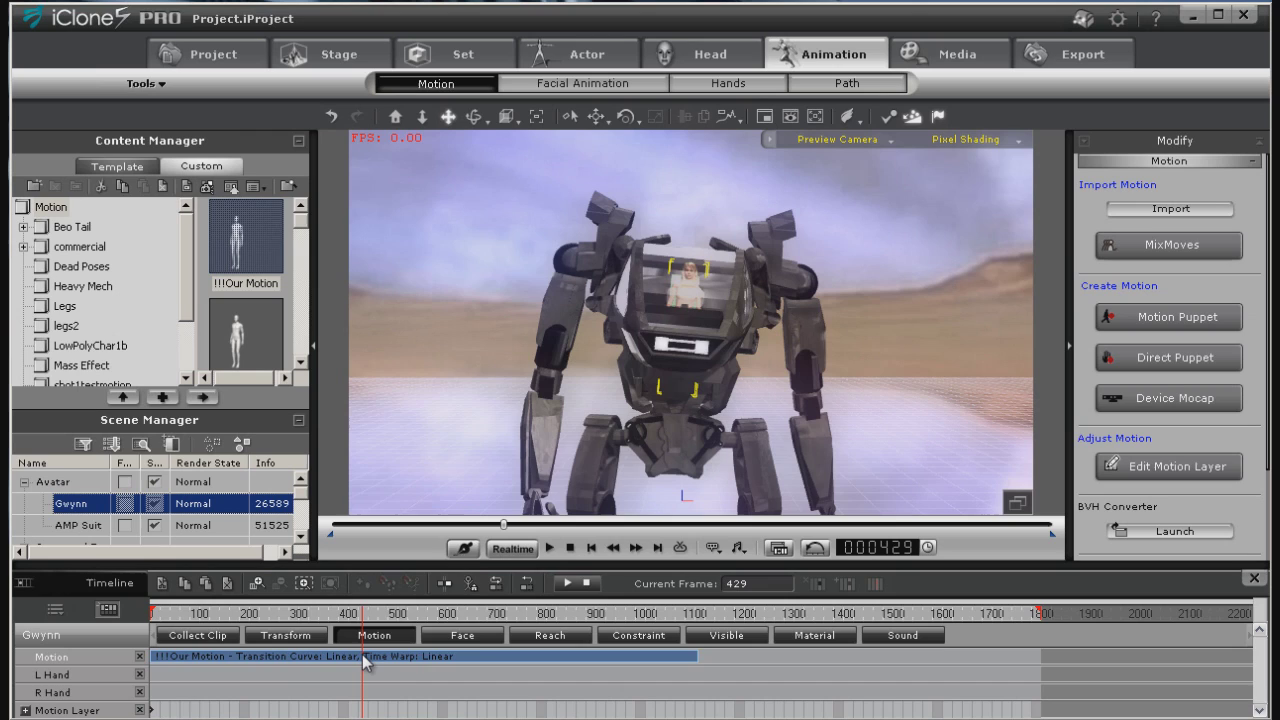
{"action": "right_click", "coordinate": [363, 656]}
{"action": "mouse_move", "coordinate": [434, 628]}
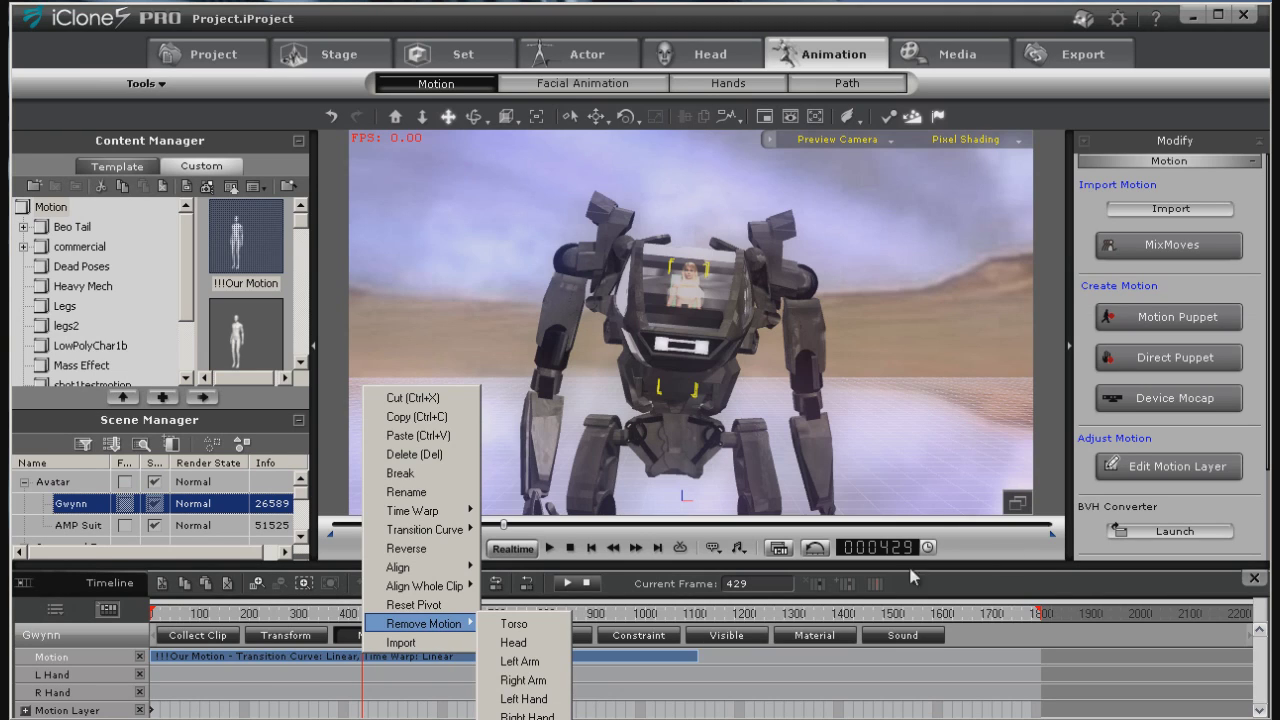
{"action": "left_click", "coordinate": [1003, 548]}
{"action": "left_click", "coordinate": [591, 548]}
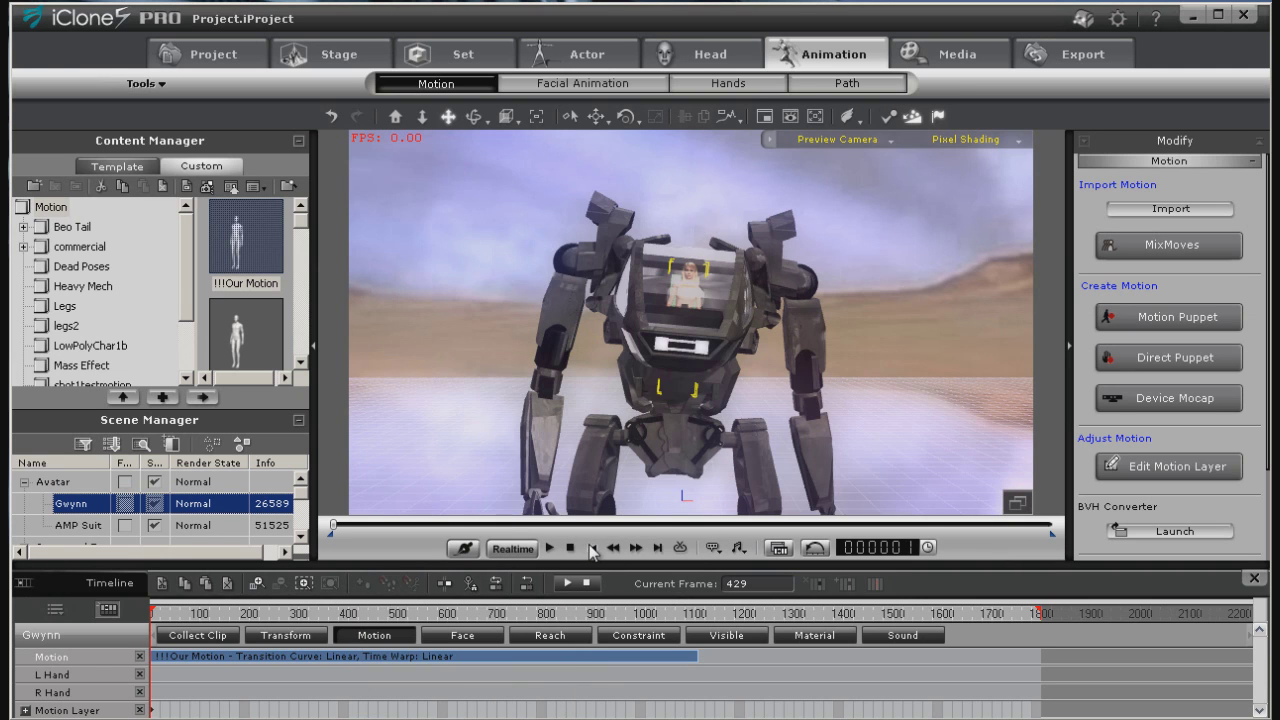
{"action": "left_click", "coordinate": [549, 548]}
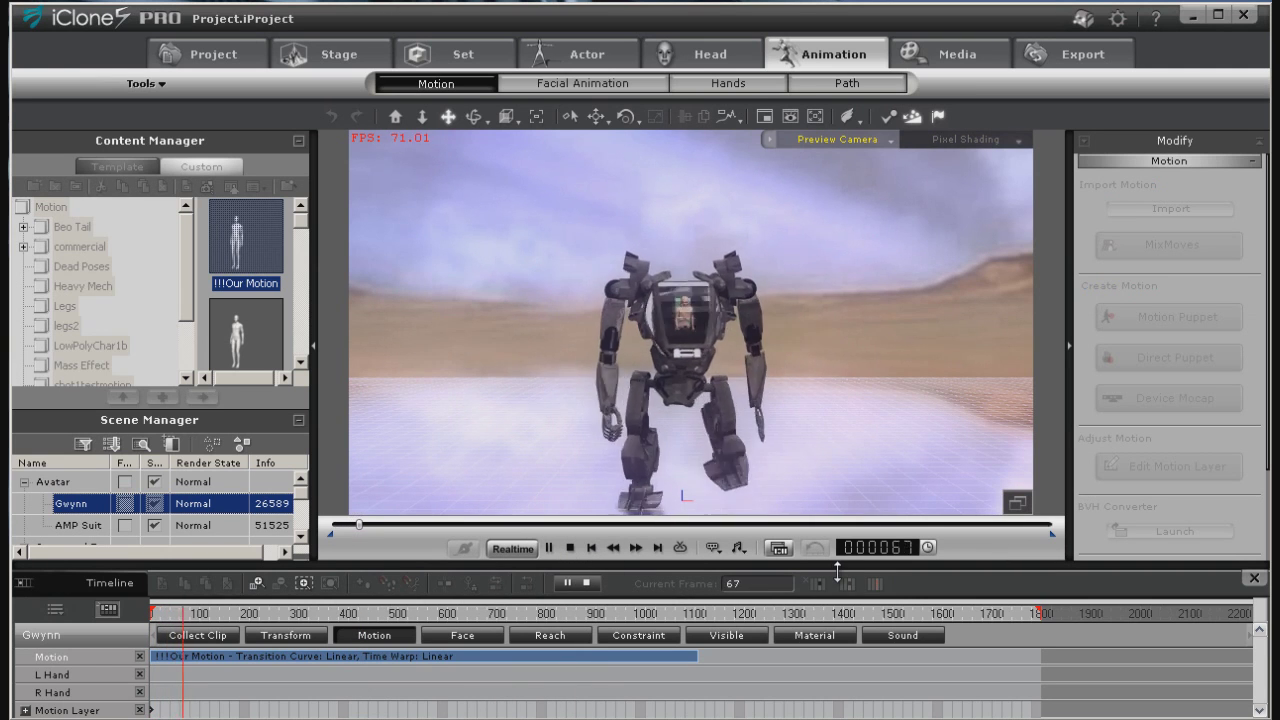